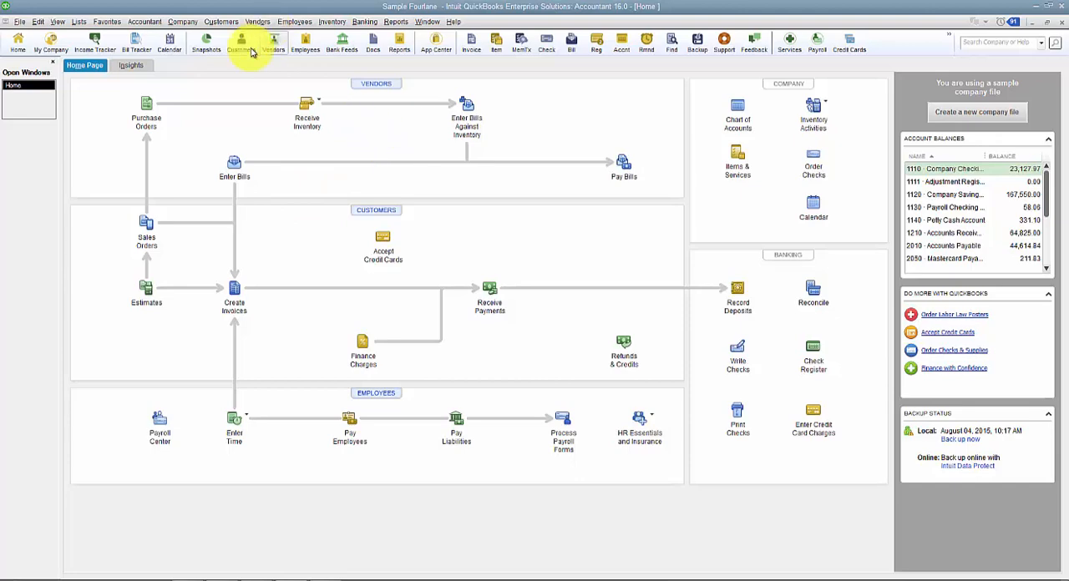
- Open Create Statements and check which statement templates are available
{"action": "left_click", "coordinate": [219, 21]}
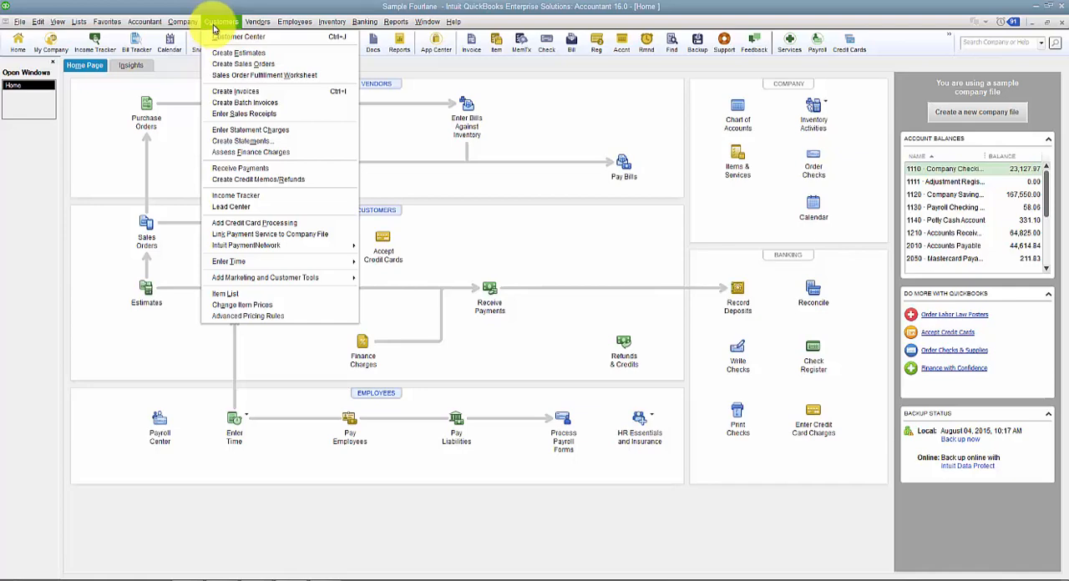
{"action": "left_click", "coordinate": [268, 144]}
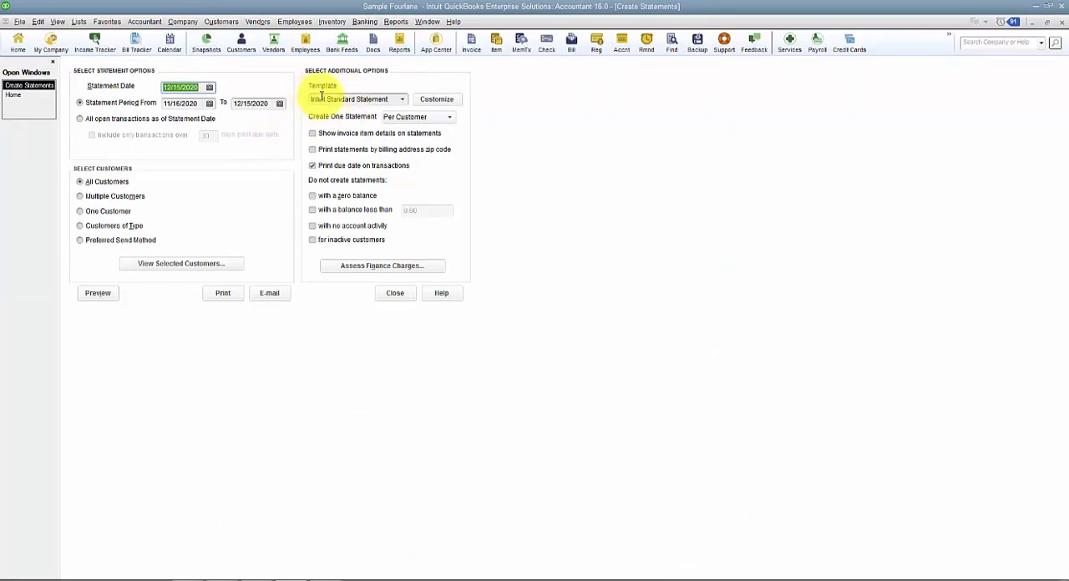
{"action": "left_click", "coordinate": [405, 101]}
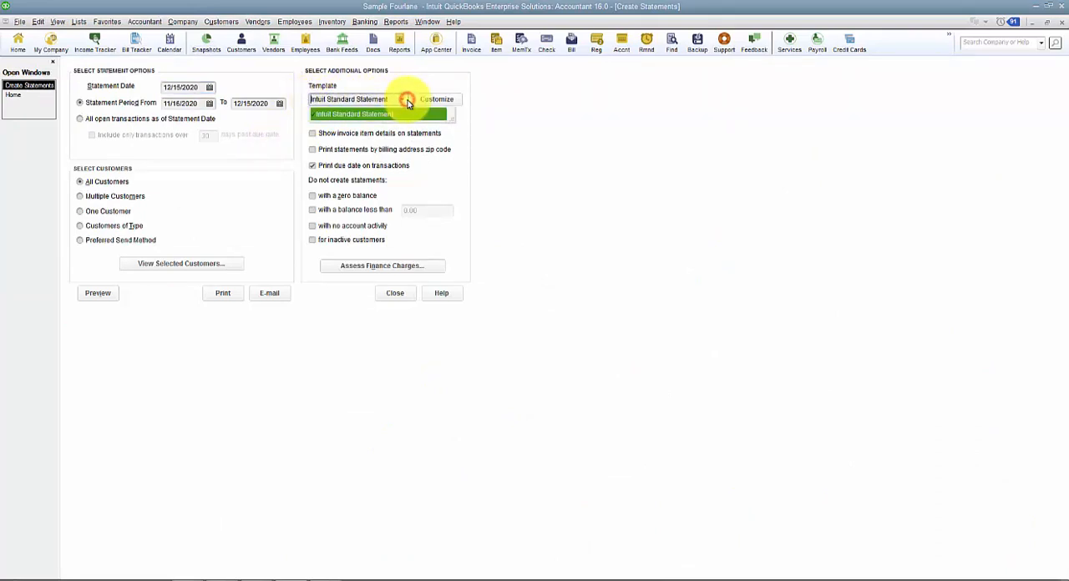
{"action": "left_click", "coordinate": [407, 101]}
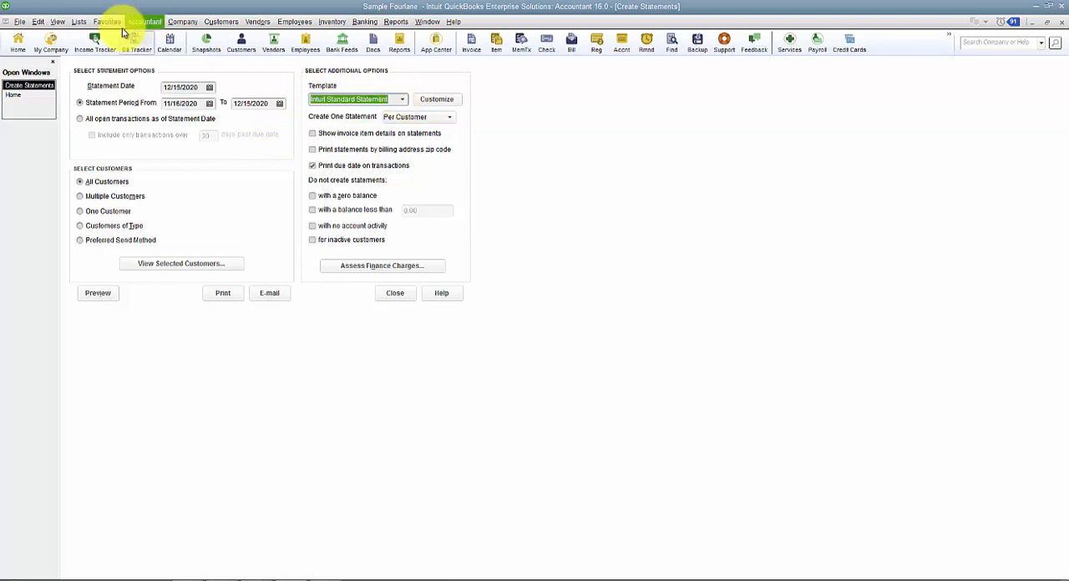
- Locate the Intuit Standard Statement in the company's template list, and return to Create Statements
{"action": "left_click", "coordinate": [81, 22]}
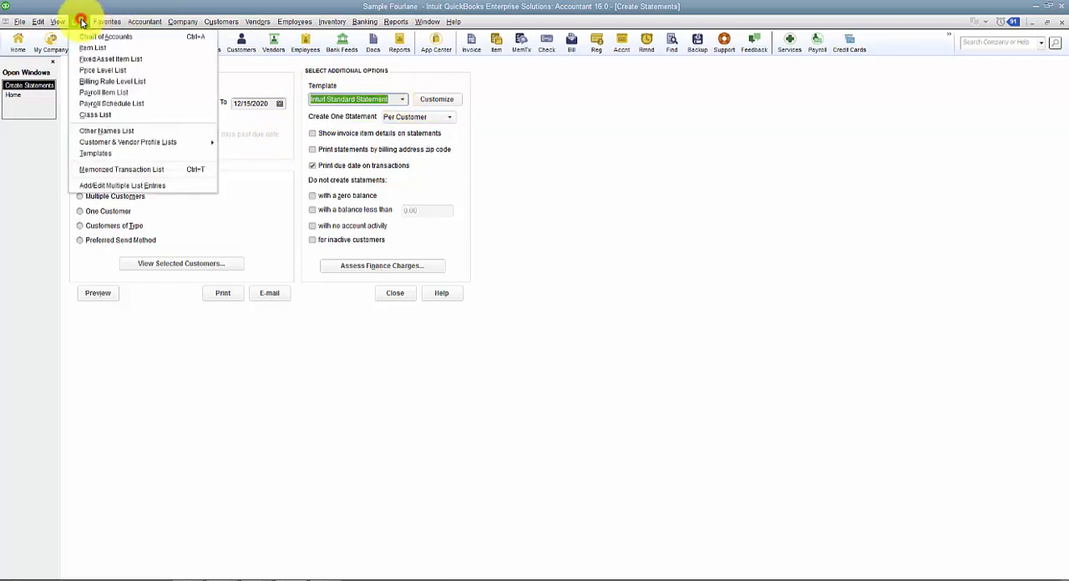
{"action": "left_click", "coordinate": [112, 157]}
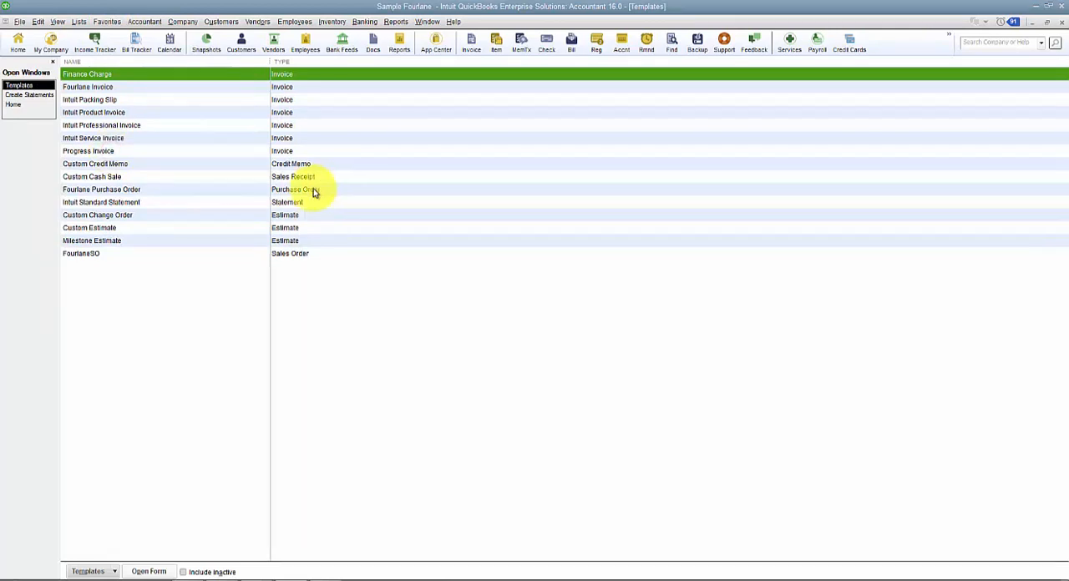
{"action": "left_click", "coordinate": [148, 202]}
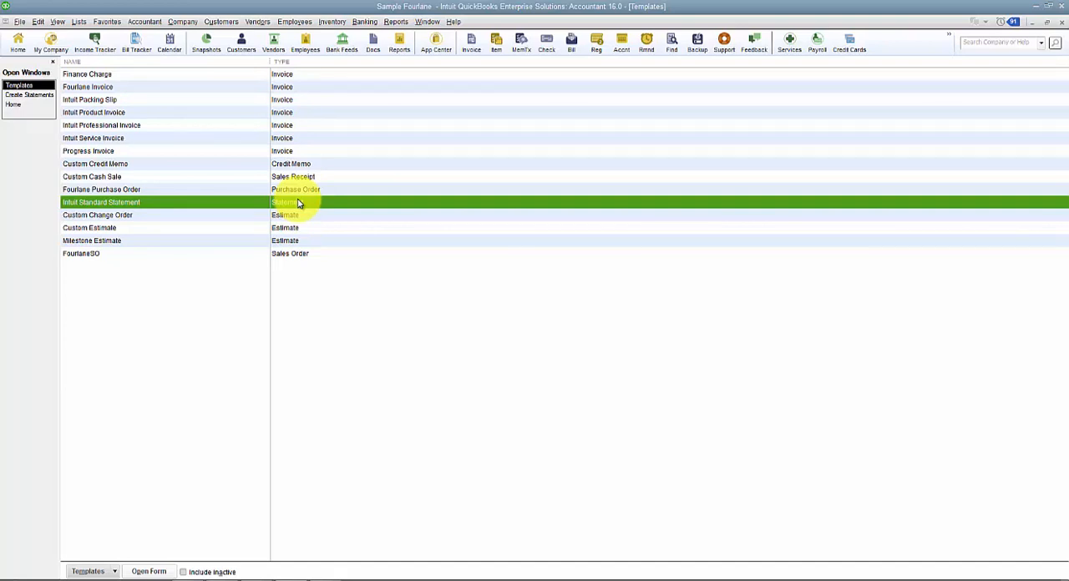
{"action": "left_click", "coordinate": [37, 94]}
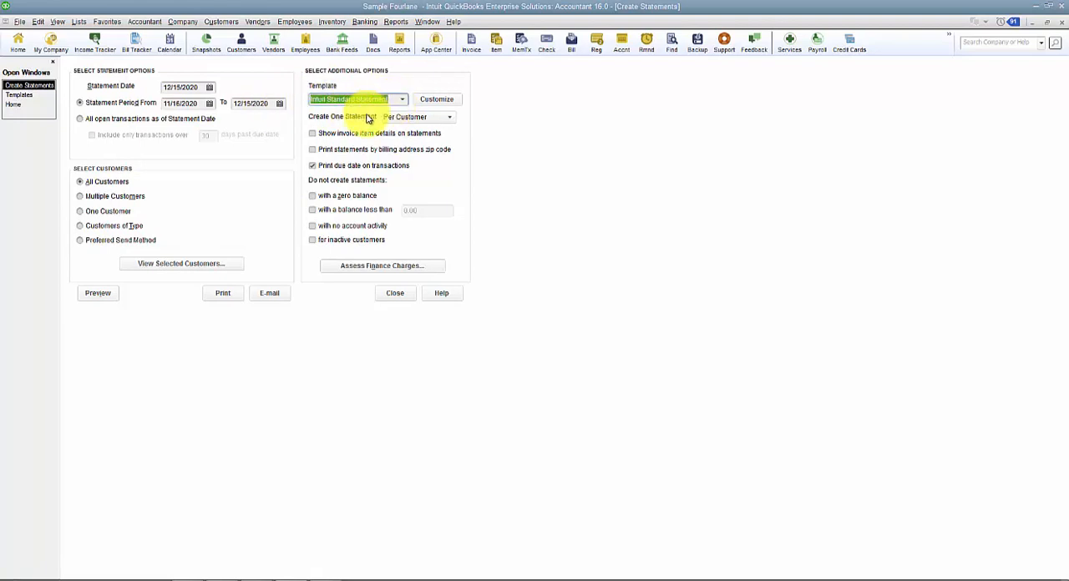
{"action": "left_click", "coordinate": [19, 94]}
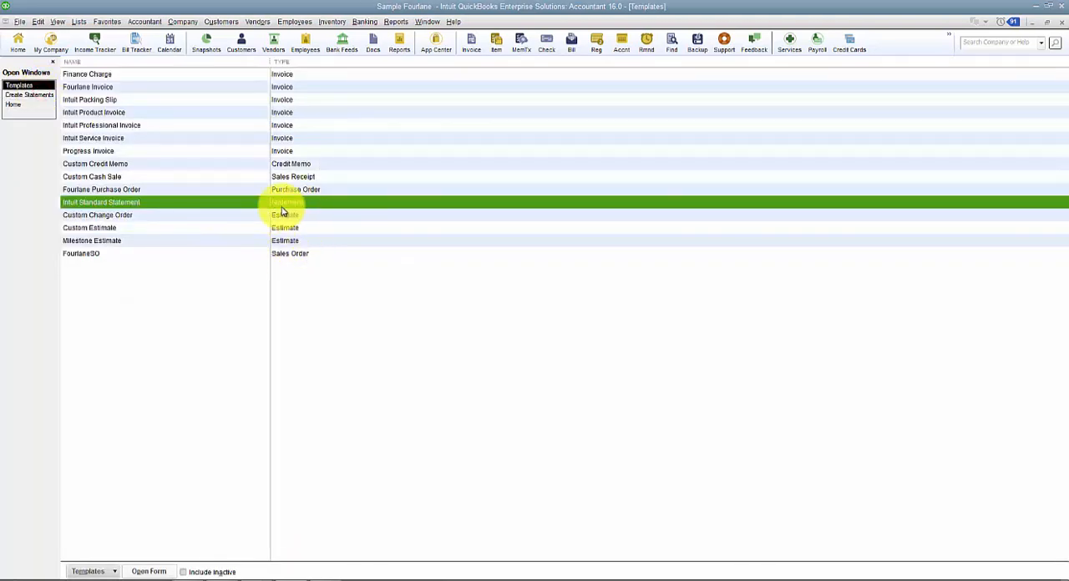
{"action": "left_click", "coordinate": [23, 97]}
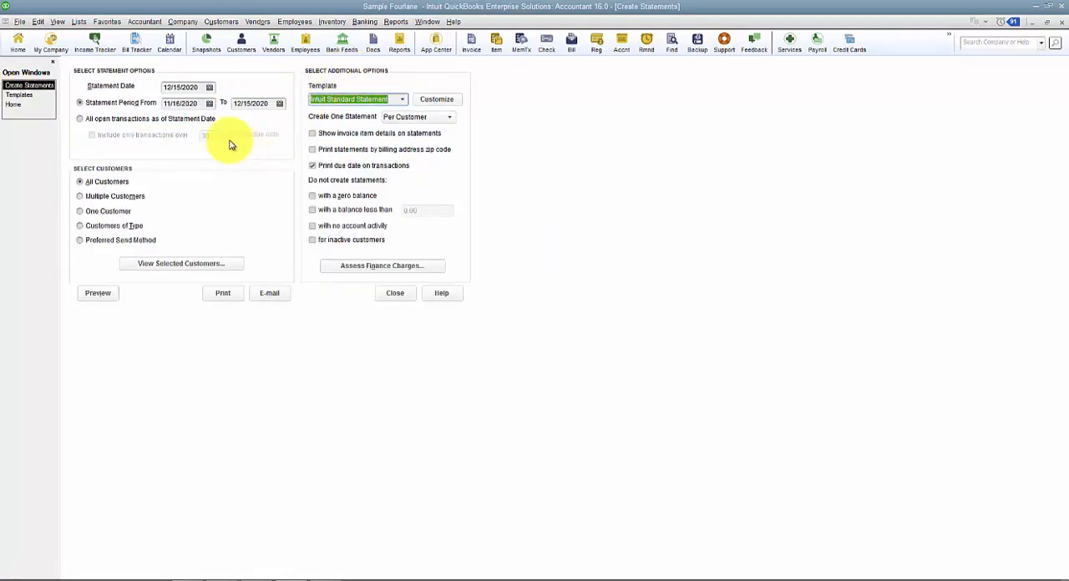
- Set the statement date to 12/31/2020 and the statement period from 12/01/2020 to 12/31/2020
{"action": "left_click", "coordinate": [200, 87]}
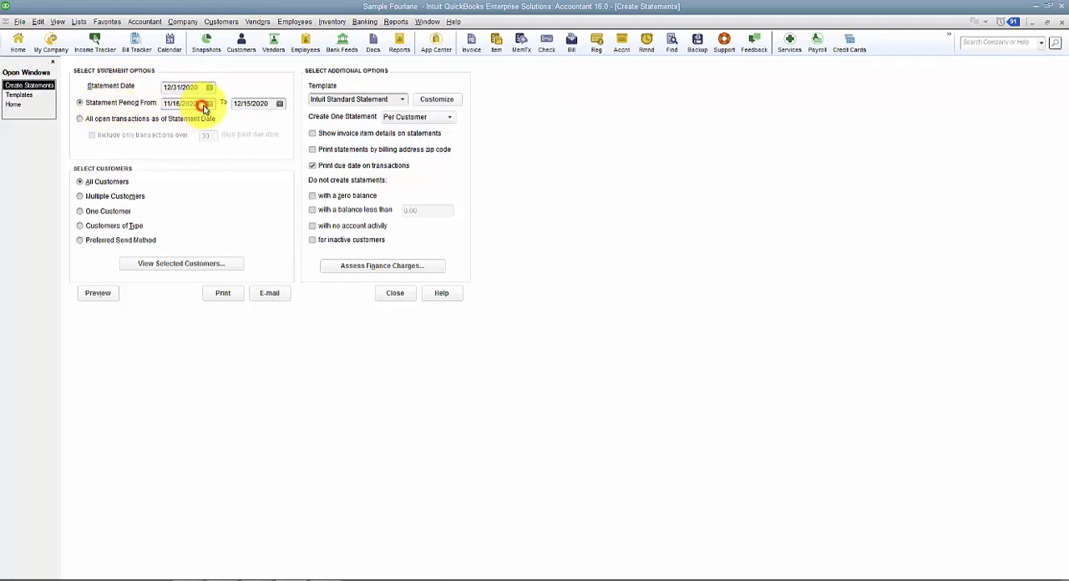
{"action": "left_click", "coordinate": [188, 103]}
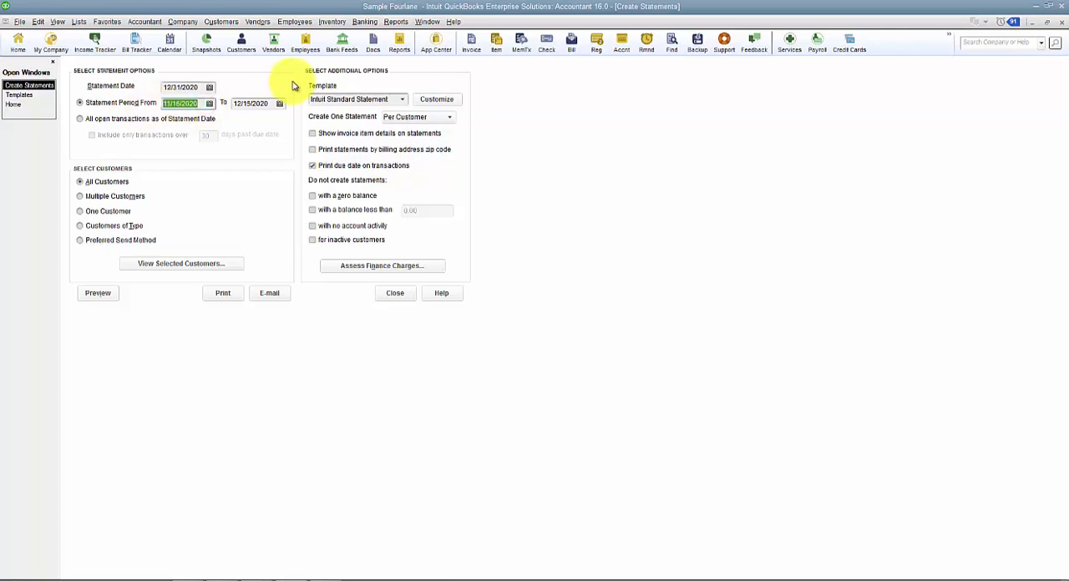
{"action": "type", "text": "1201"}
{"action": "key", "text": "Tab"}
{"action": "type", "text": "1231"}
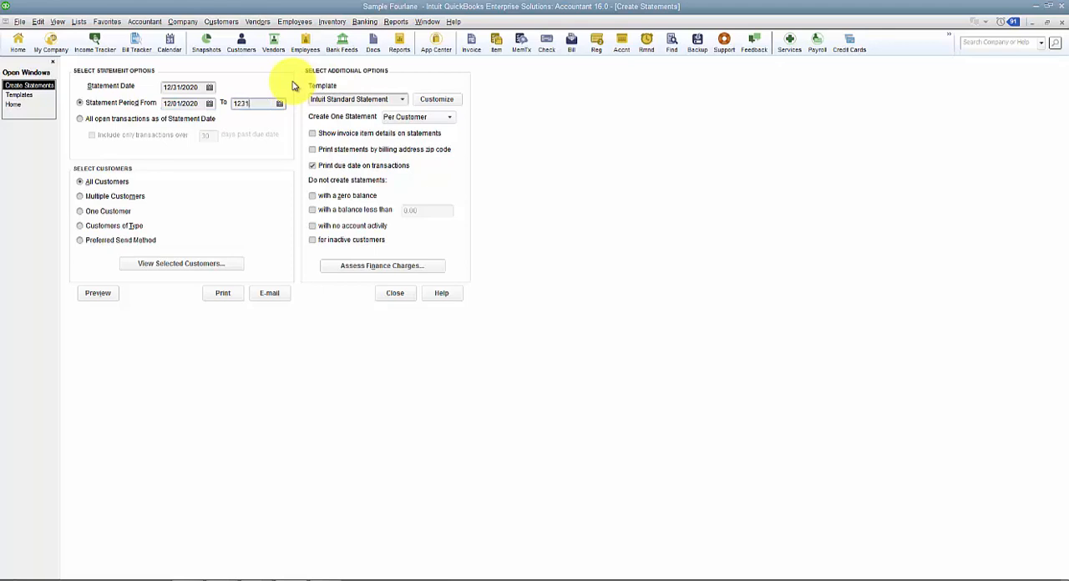
{"action": "key", "text": "Tab"}
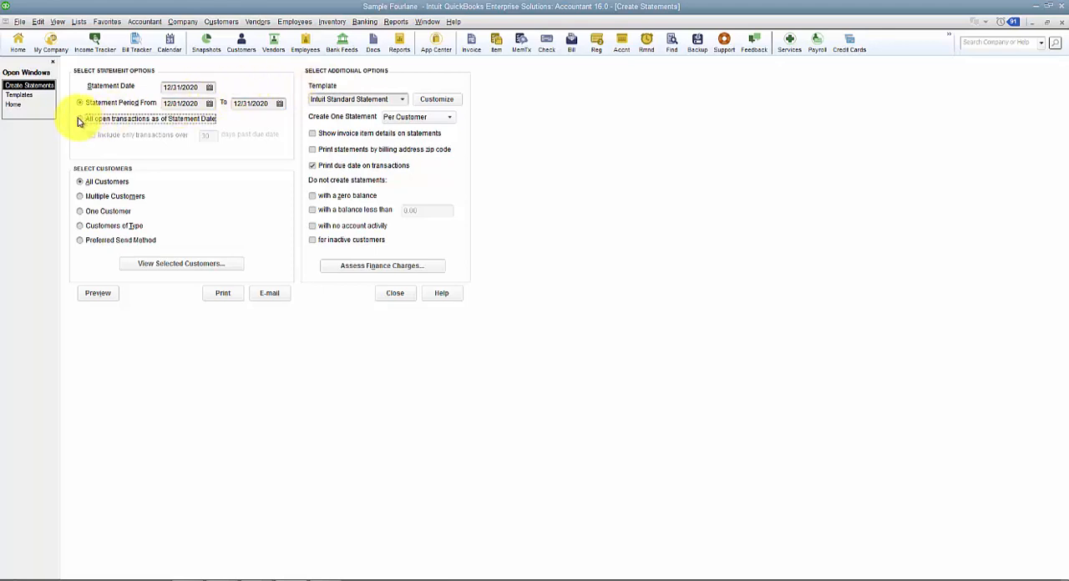
- Try including all open transactions over 30 days past due, and switch back to the statement period
{"action": "left_click", "coordinate": [177, 121]}
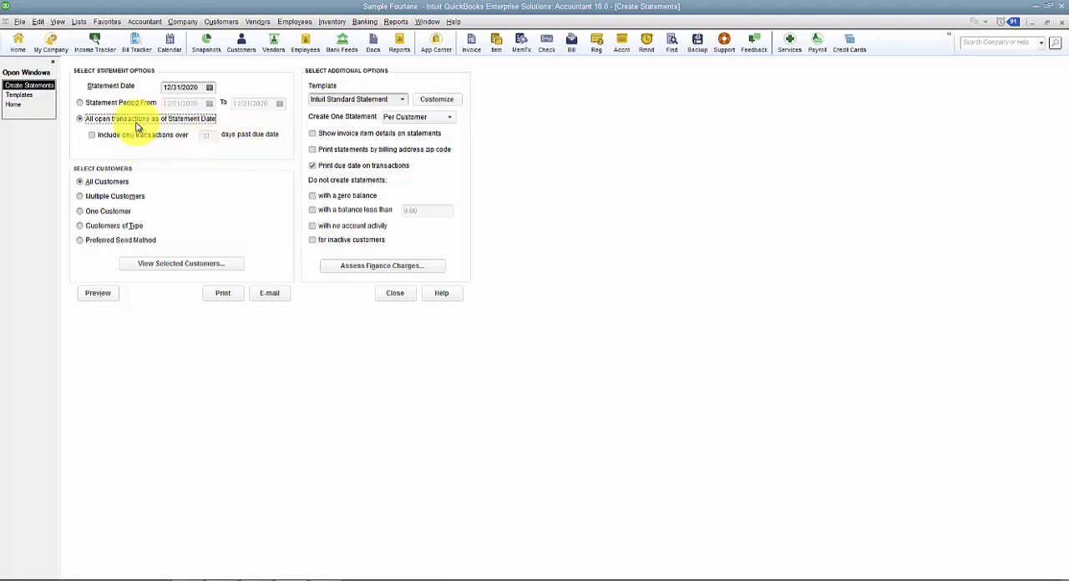
{"action": "left_click", "coordinate": [106, 135]}
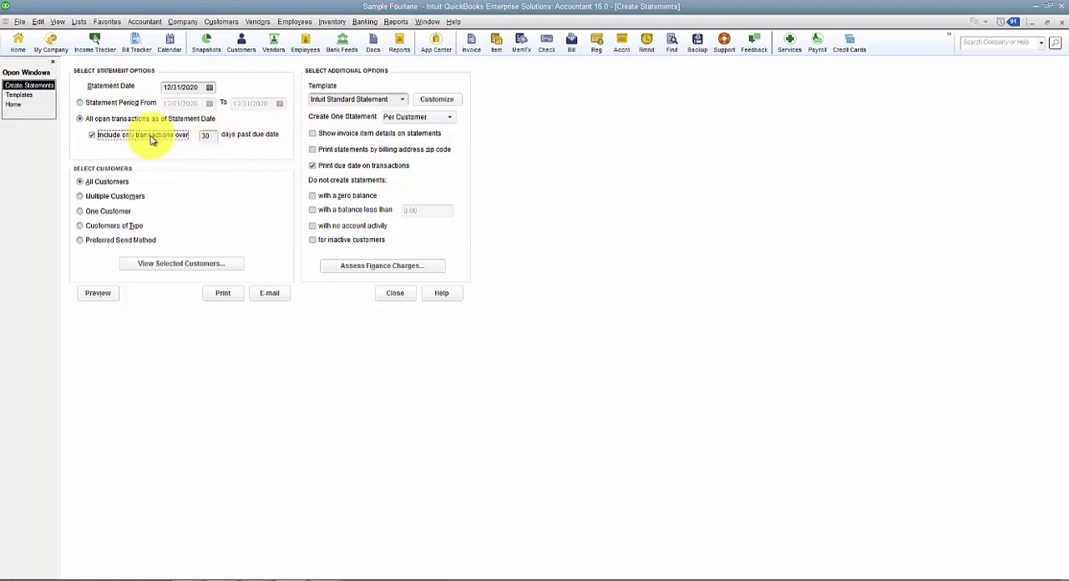
{"action": "left_click", "coordinate": [109, 120]}
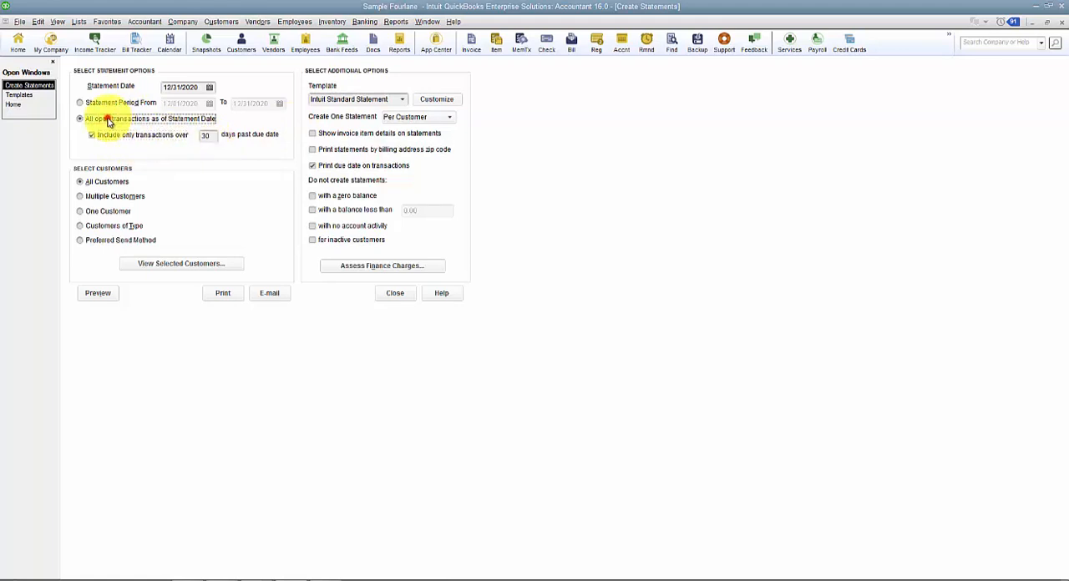
{"action": "left_click", "coordinate": [104, 104]}
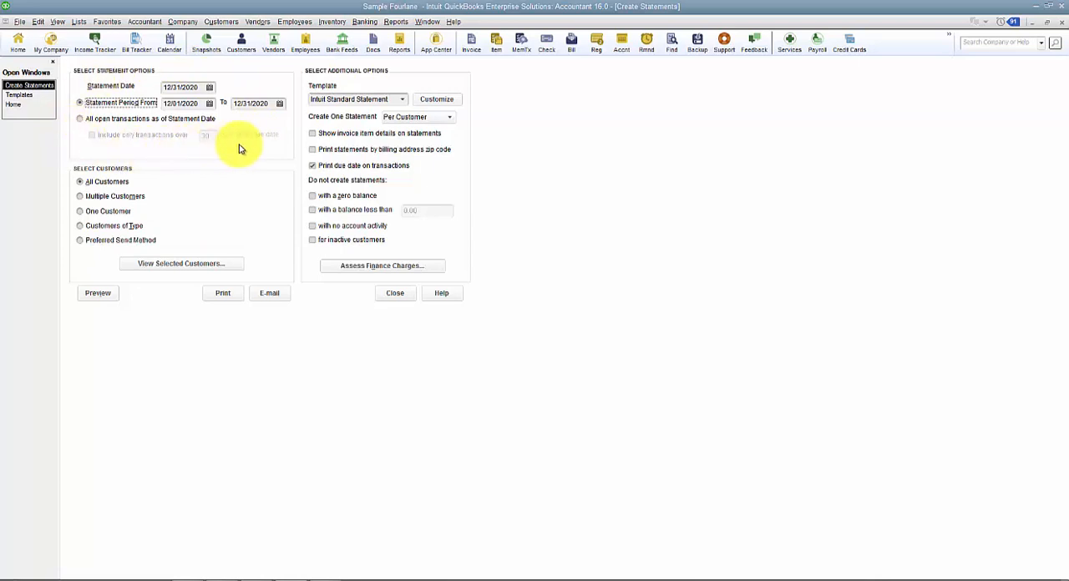
- Try choosing multiple customers and jobs manually for the statements, and close the customer selection
{"action": "left_click", "coordinate": [115, 199]}
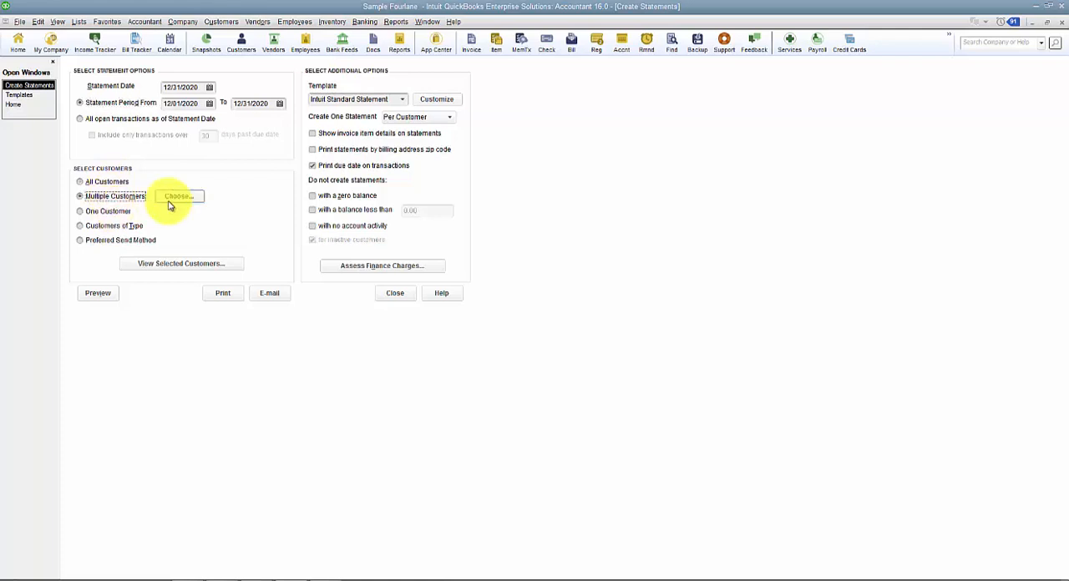
{"action": "left_click", "coordinate": [174, 198]}
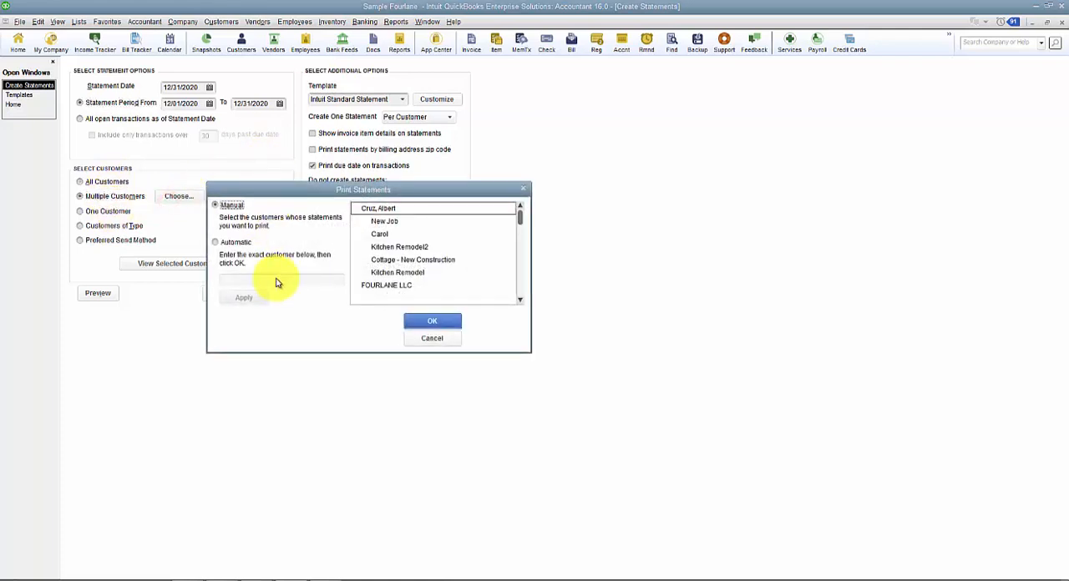
{"action": "left_click", "coordinate": [388, 234]}
{"action": "left_click", "coordinate": [404, 247]}
{"action": "left_click", "coordinate": [397, 260]}
{"action": "left_click", "coordinate": [397, 273]}
{"action": "scroll", "coordinate": [393, 273], "scroll_direction": "down", "scroll_amount": 2}
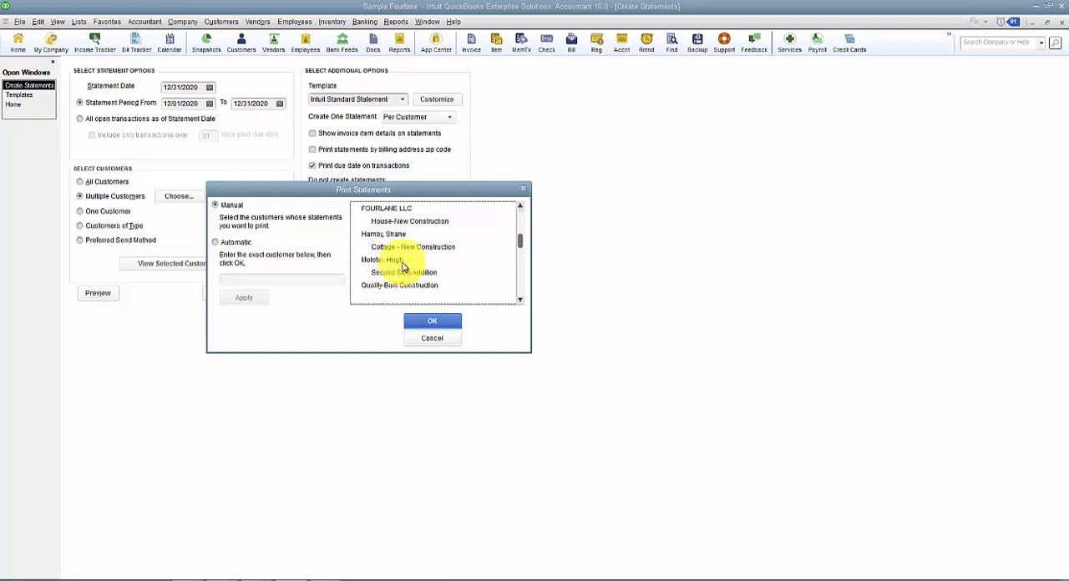
{"action": "scroll", "coordinate": [406, 268], "scroll_direction": "up", "scroll_amount": 2}
{"action": "left_click", "coordinate": [386, 236]}
{"action": "left_click", "coordinate": [397, 248]}
{"action": "left_click", "coordinate": [401, 260]}
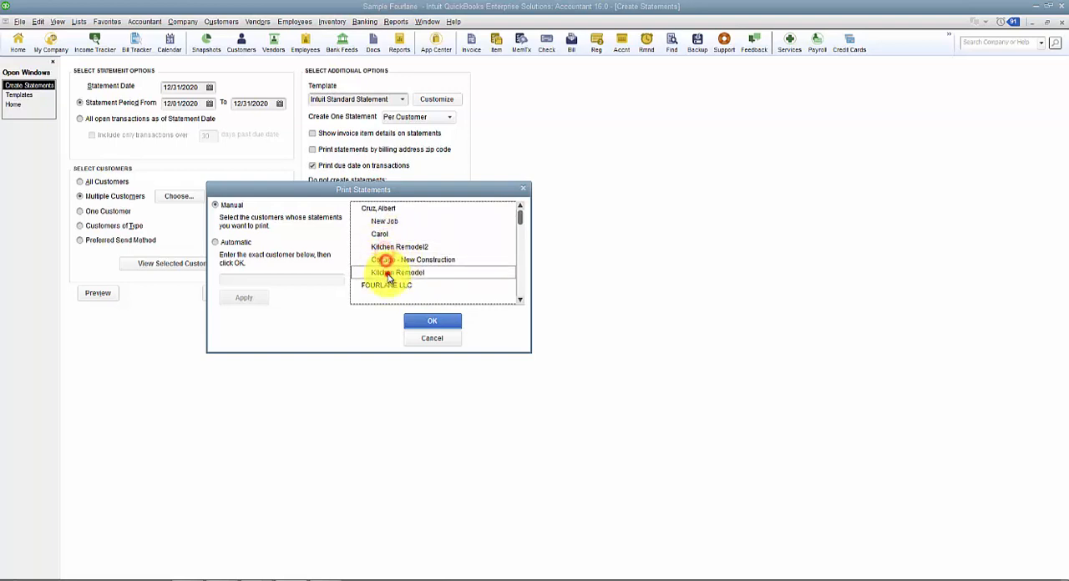
{"action": "left_click", "coordinate": [396, 272]}
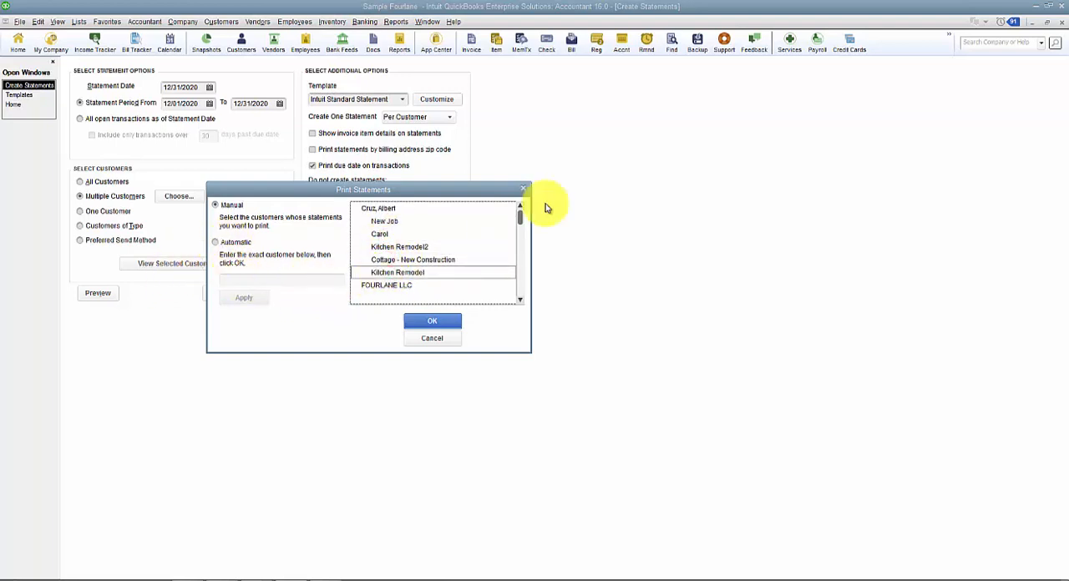
{"action": "left_click", "coordinate": [527, 190]}
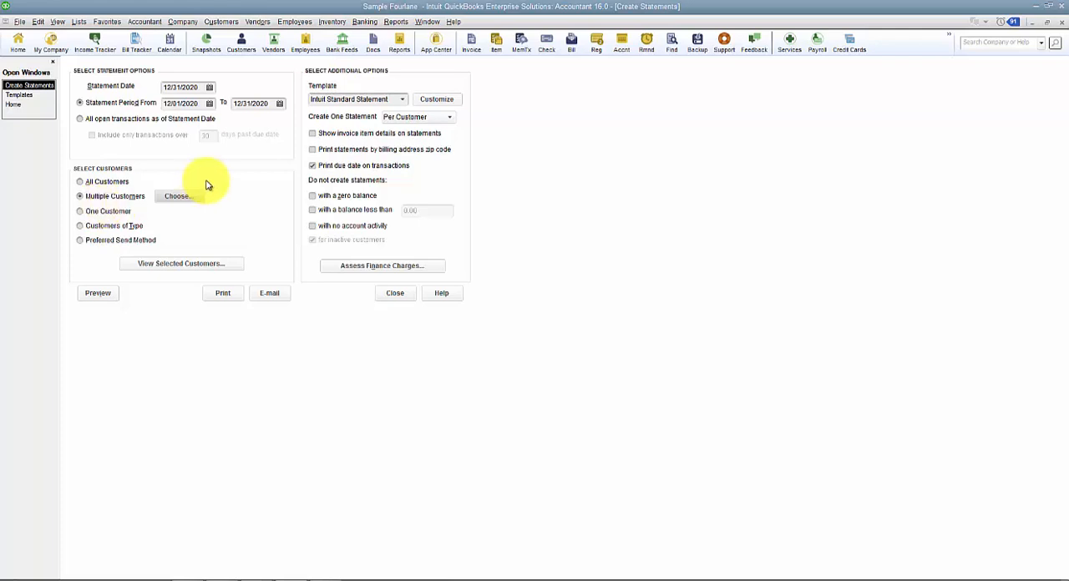
- Limit the statements to one customer, choosing the first customer listed
{"action": "left_click", "coordinate": [111, 210]}
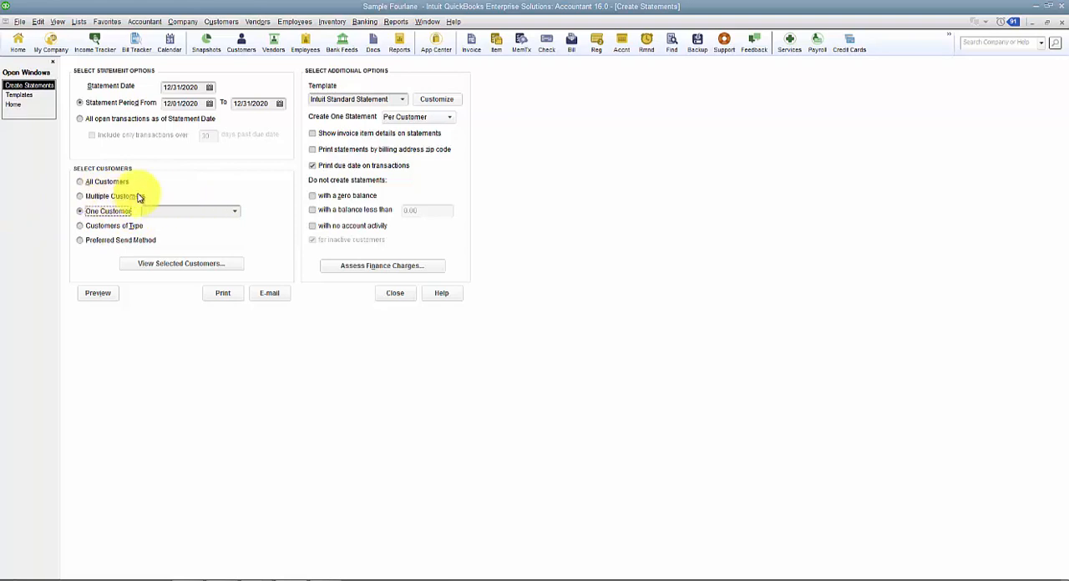
{"action": "left_click", "coordinate": [236, 210]}
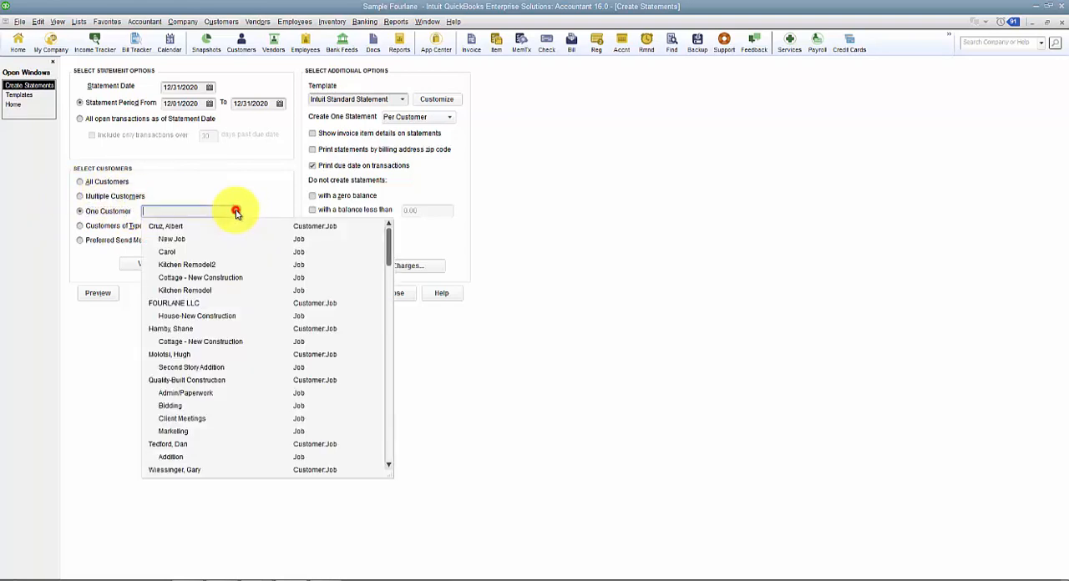
{"action": "left_click", "coordinate": [173, 226]}
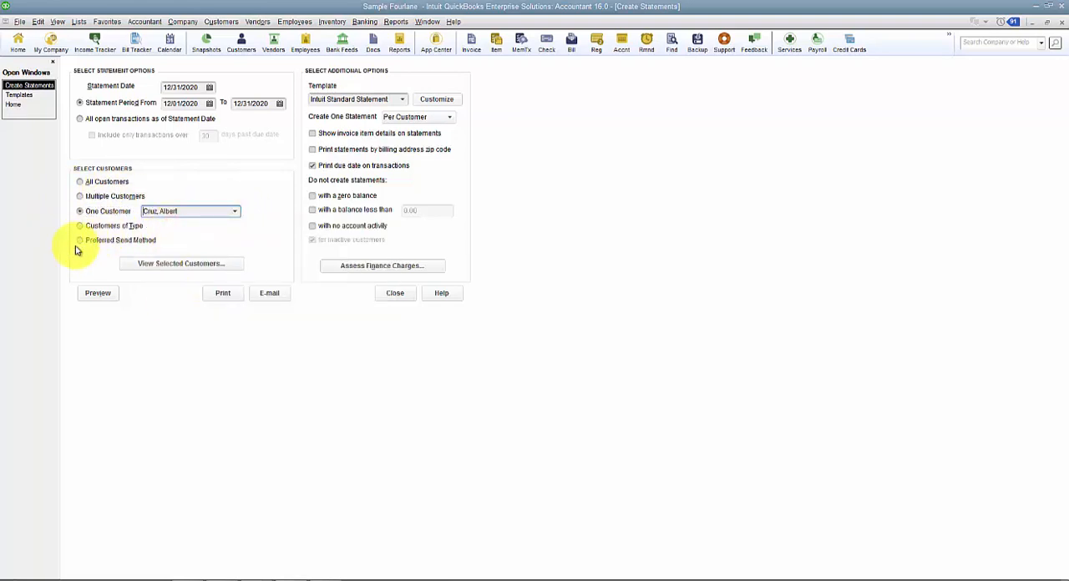
- Switch the customer selection to Customers of Type and look through the available types
{"action": "left_click", "coordinate": [103, 226]}
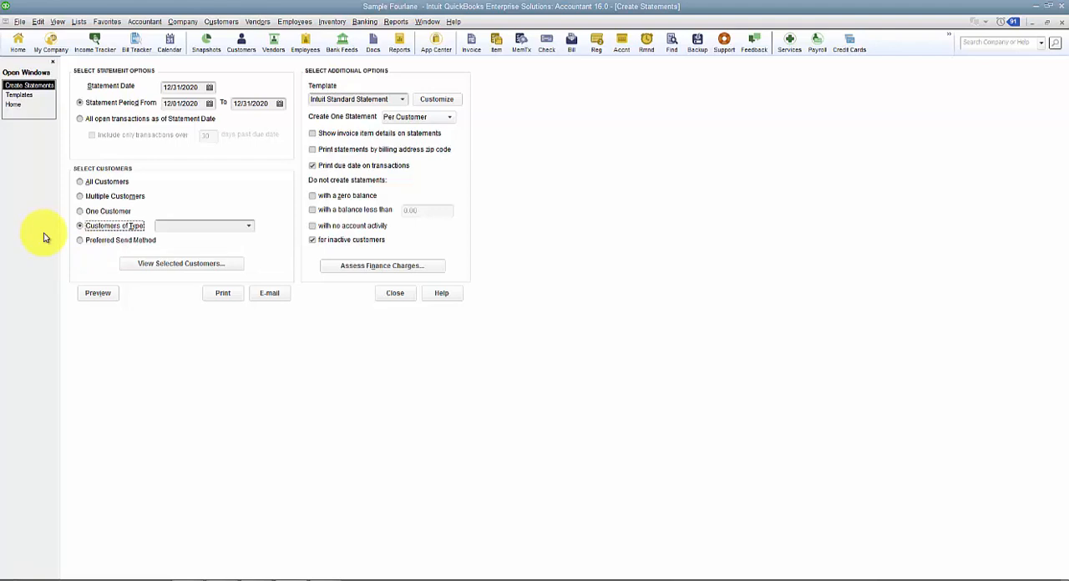
{"action": "left_click", "coordinate": [249, 225]}
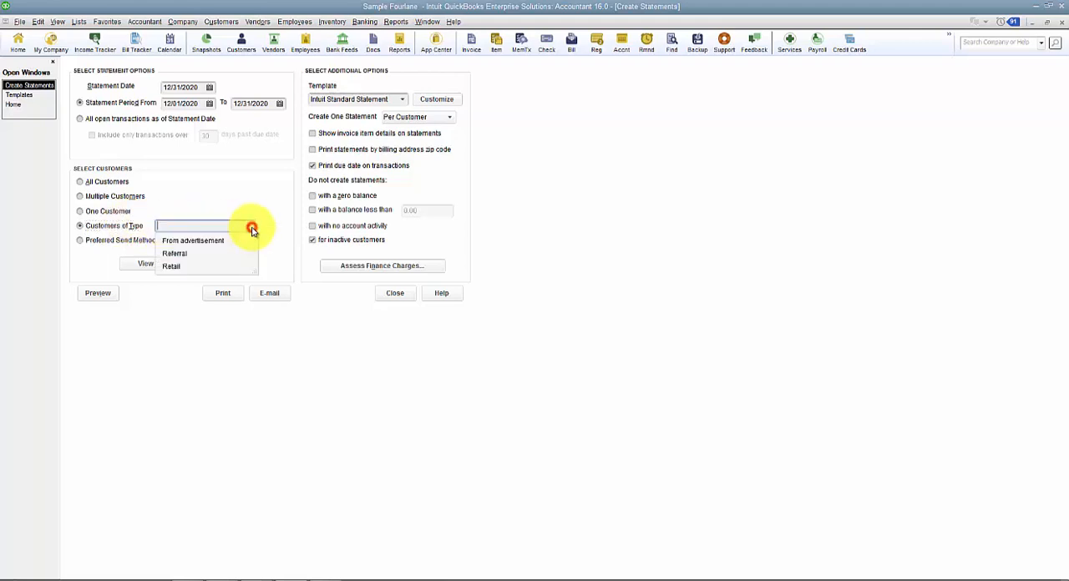
{"action": "left_click", "coordinate": [251, 226]}
- Check the customer type options in the first customer's Cottage - New Construction job record, and return to Create Statements
{"action": "left_click", "coordinate": [220, 21]}
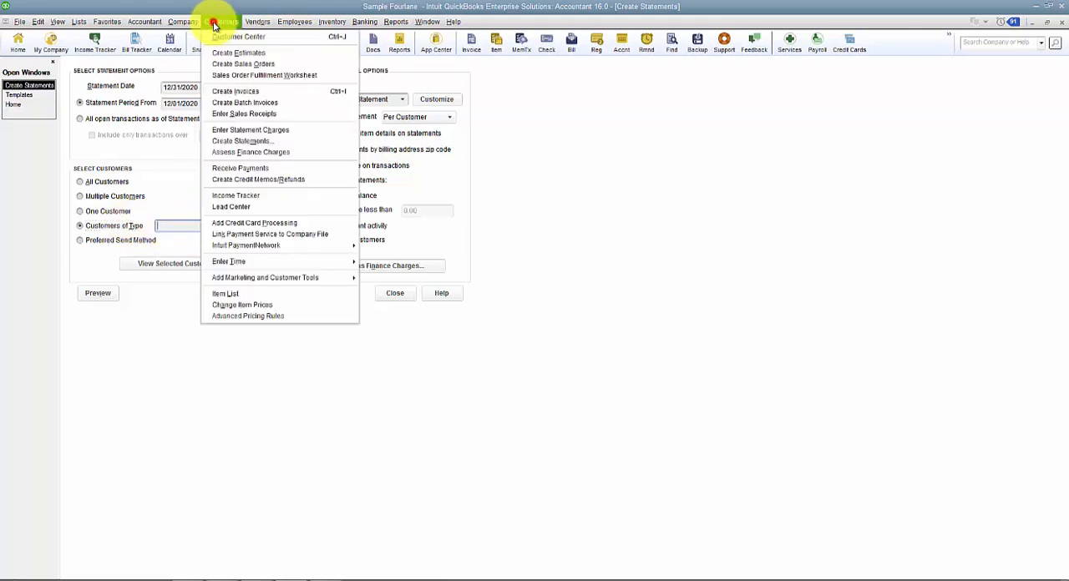
{"action": "left_click", "coordinate": [219, 35]}
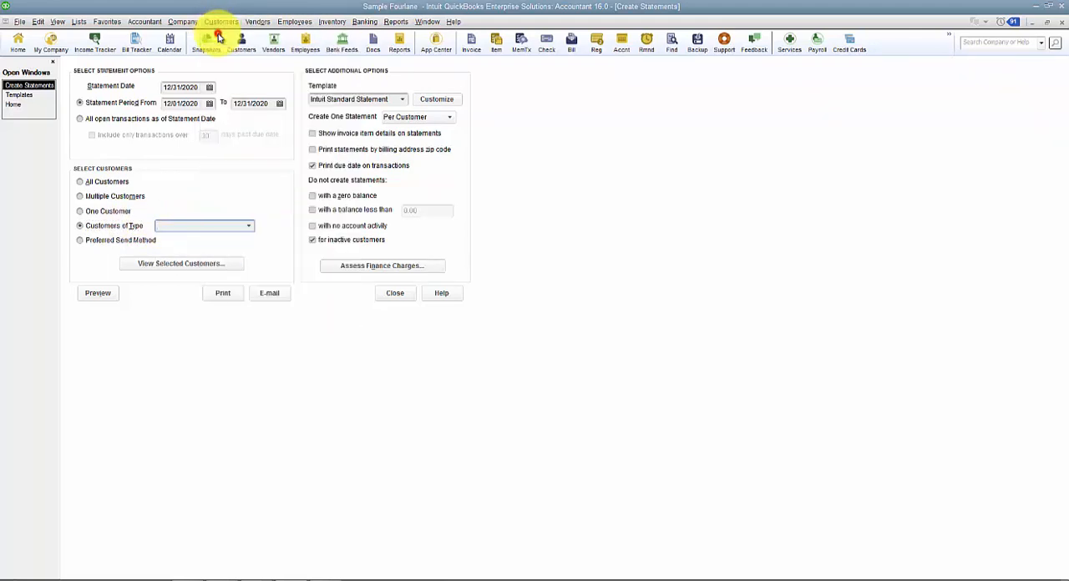
{"action": "double_click", "coordinate": [95, 207]}
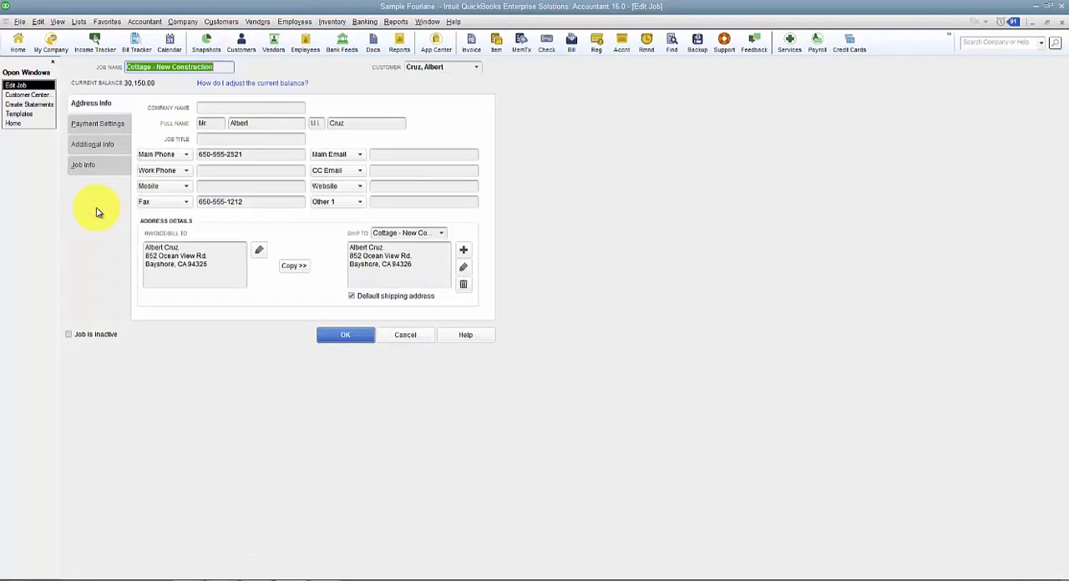
{"action": "left_click", "coordinate": [102, 144]}
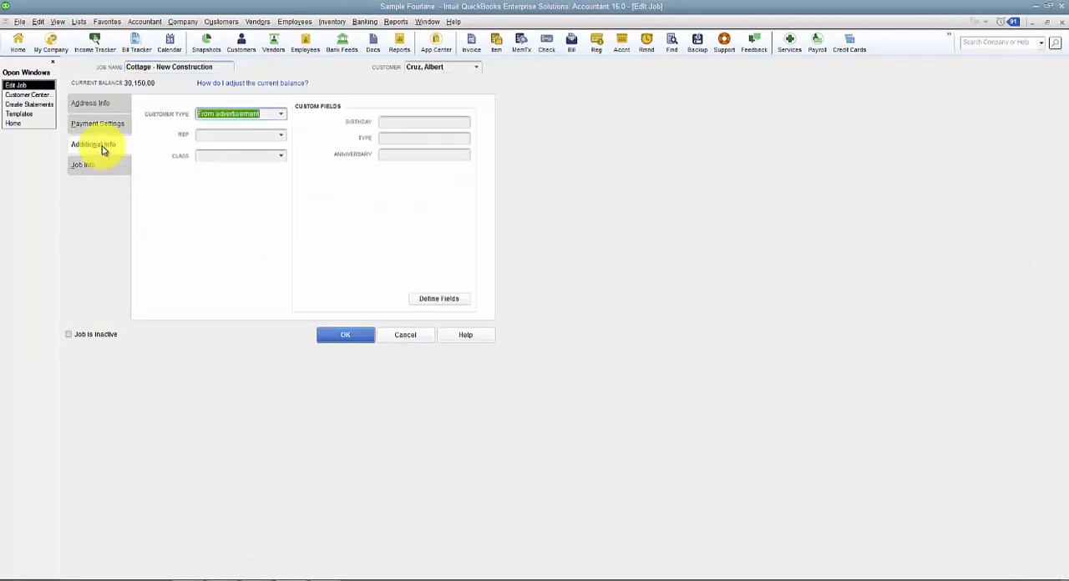
{"action": "left_click", "coordinate": [280, 115]}
{"action": "left_click", "coordinate": [280, 114]}
{"action": "left_click", "coordinate": [377, 333]}
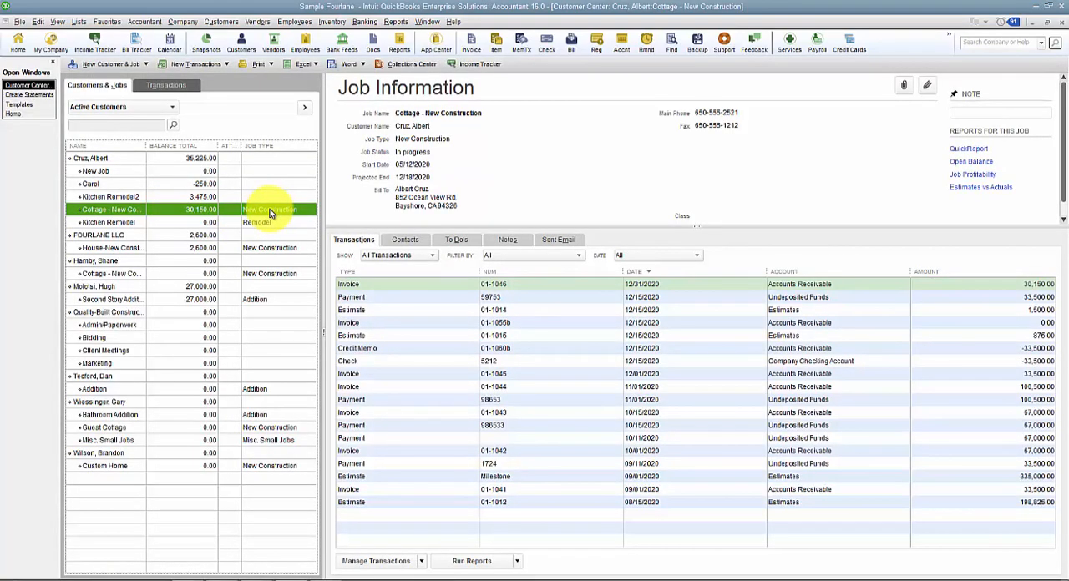
{"action": "left_click", "coordinate": [28, 95]}
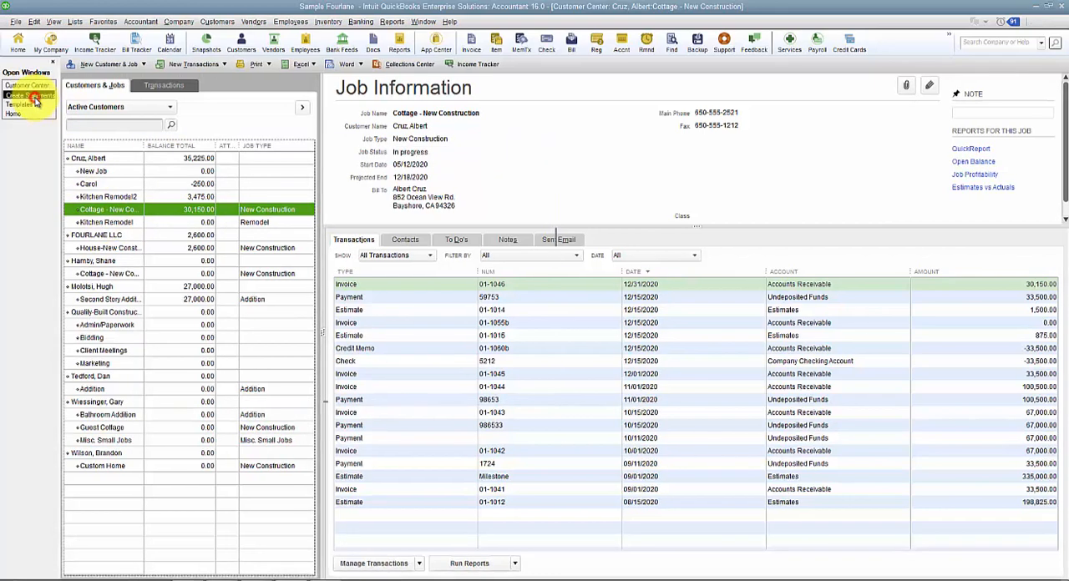
- Switch the customer selection to Preferred Send Method and look through the available send methods
{"action": "left_click", "coordinate": [101, 183]}
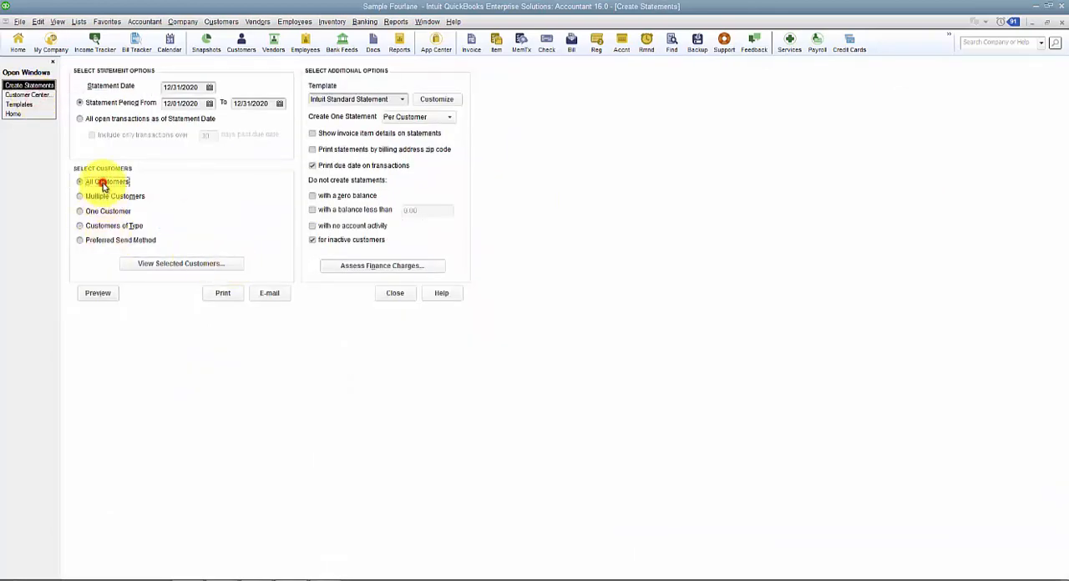
{"action": "left_click", "coordinate": [91, 239]}
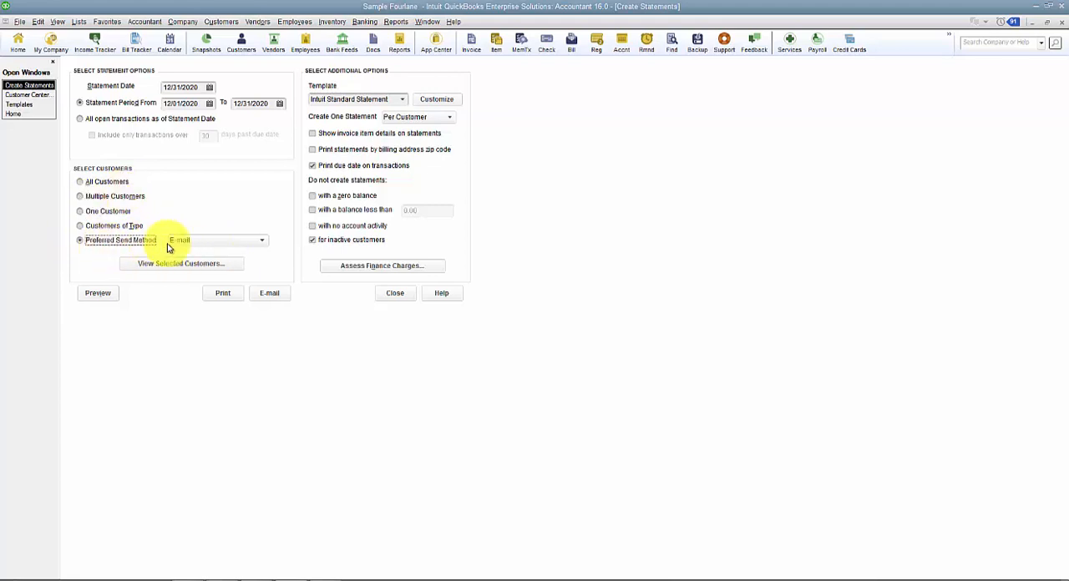
{"action": "left_click", "coordinate": [214, 244]}
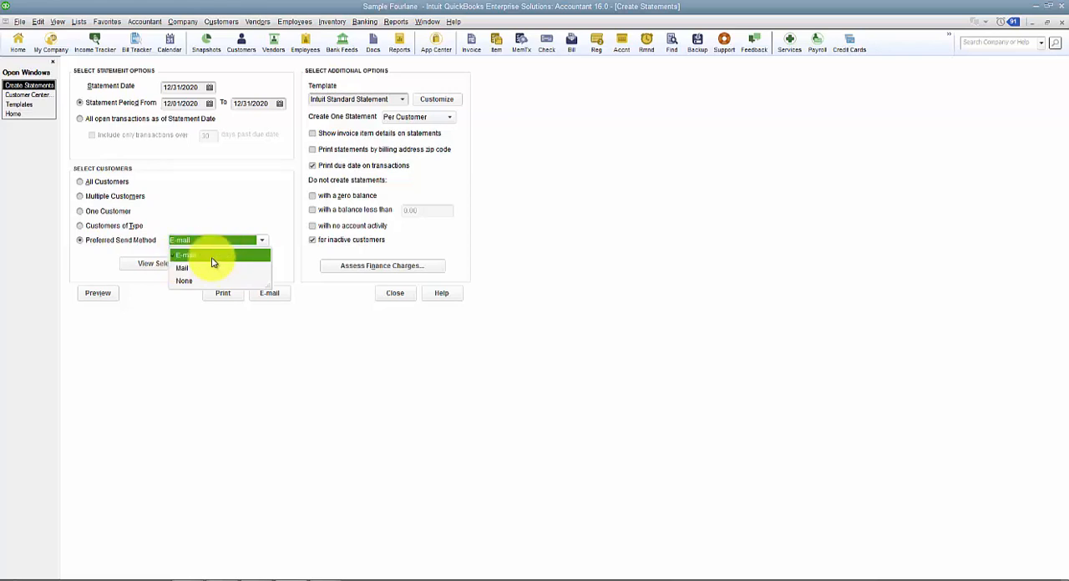
- Check the preferred delivery method in the Cottage - New Construction job's payment settings, and return to Create Statements without changing the job
{"action": "left_click", "coordinate": [26, 94]}
{"action": "left_click", "coordinate": [144, 210]}
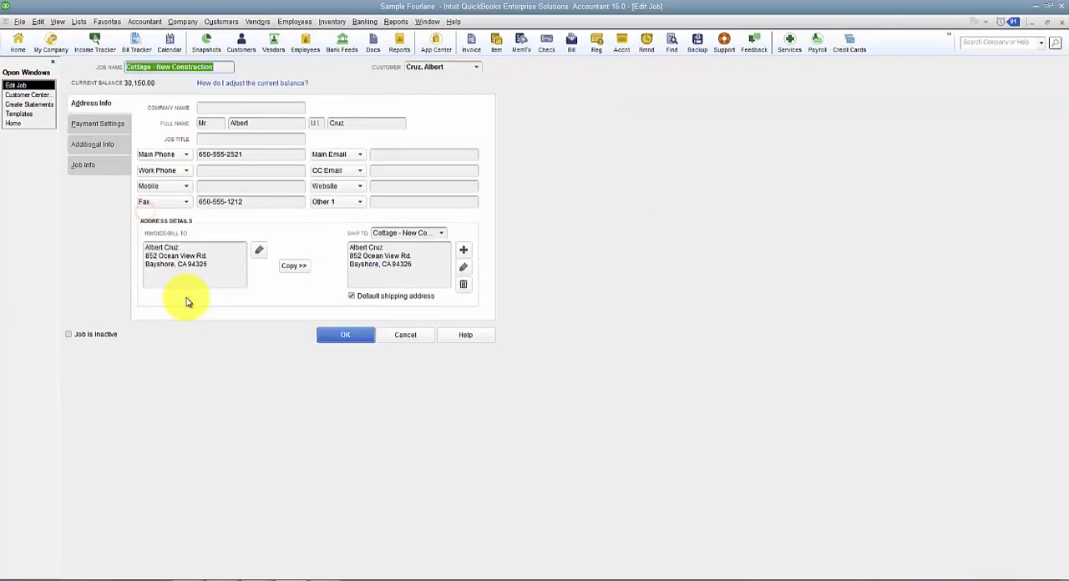
{"action": "left_click", "coordinate": [117, 123]}
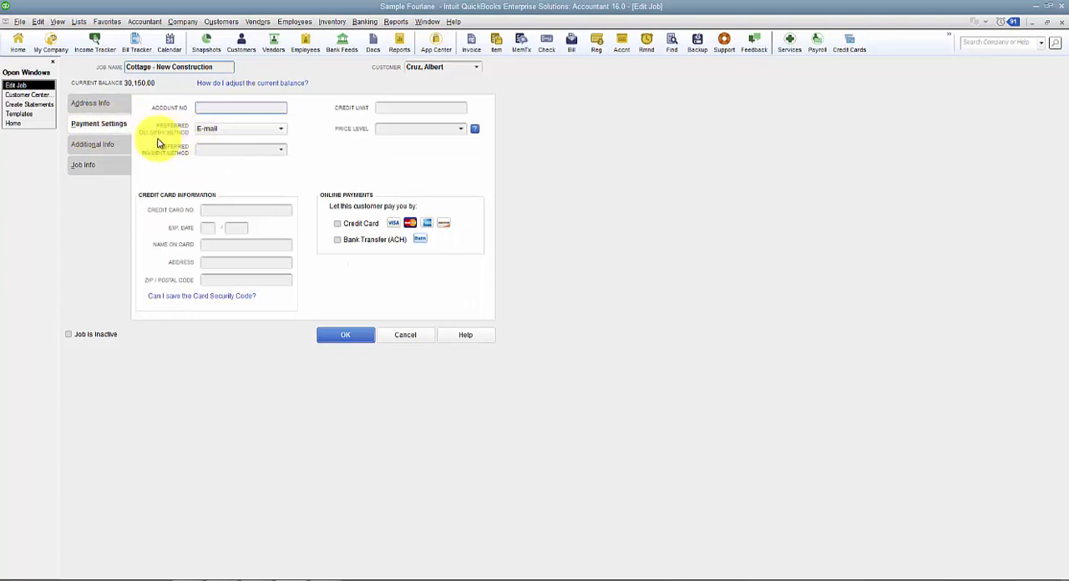
{"action": "left_click", "coordinate": [401, 335]}
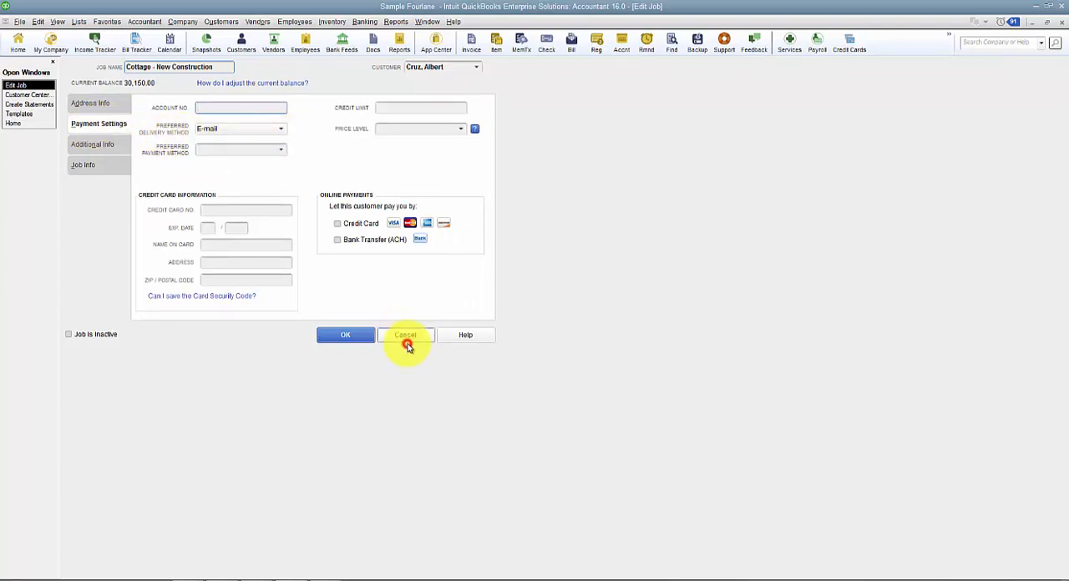
{"action": "left_click", "coordinate": [233, 131]}
{"action": "left_click", "coordinate": [235, 138]}
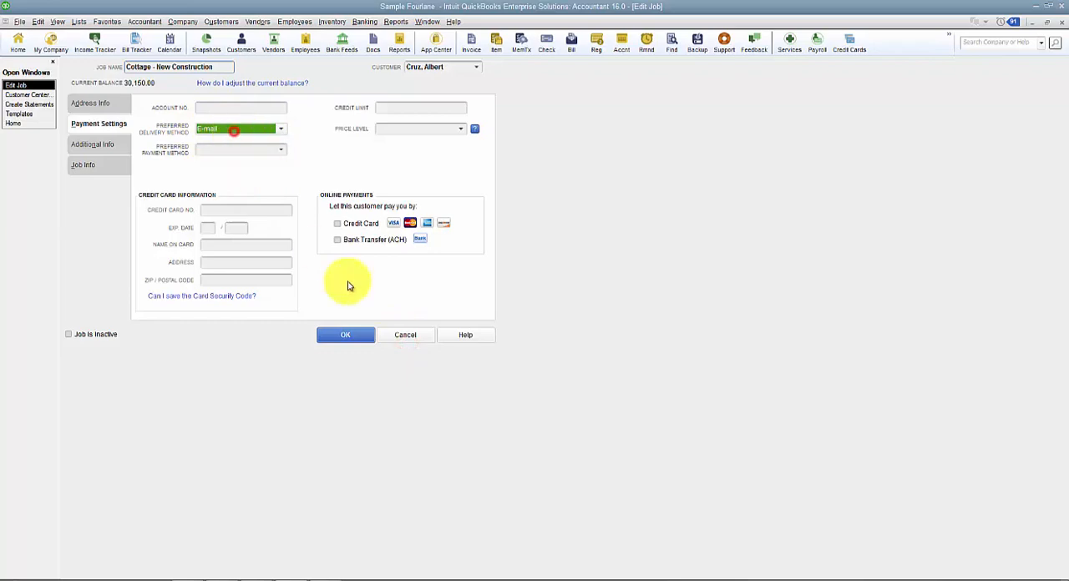
{"action": "left_click", "coordinate": [406, 334]}
{"action": "left_click", "coordinate": [32, 99]}
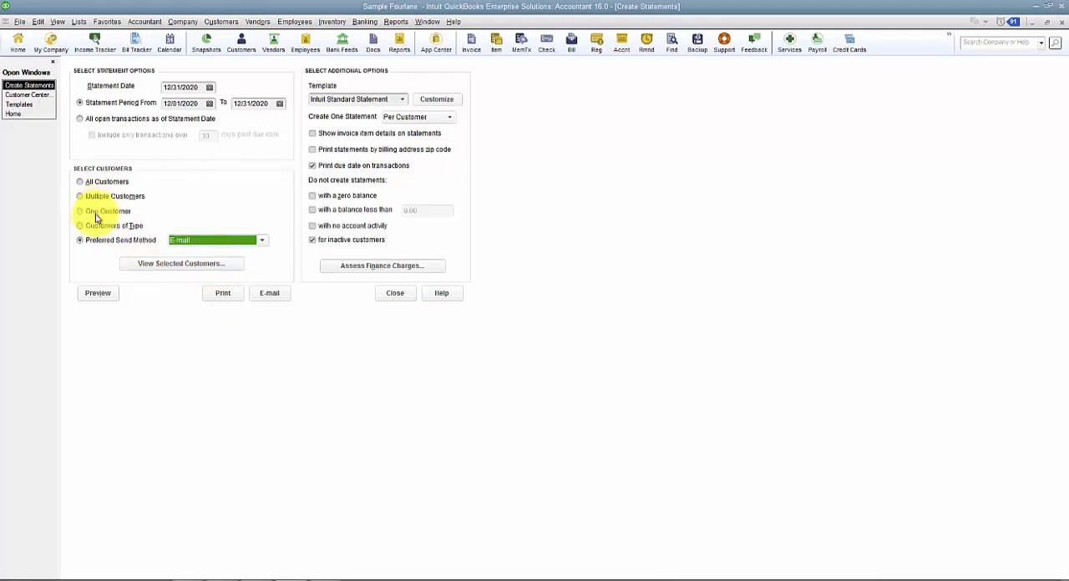
- Include all customers in the statements and review the list of selected customers
{"action": "left_click", "coordinate": [99, 180]}
{"action": "left_click", "coordinate": [167, 265]}
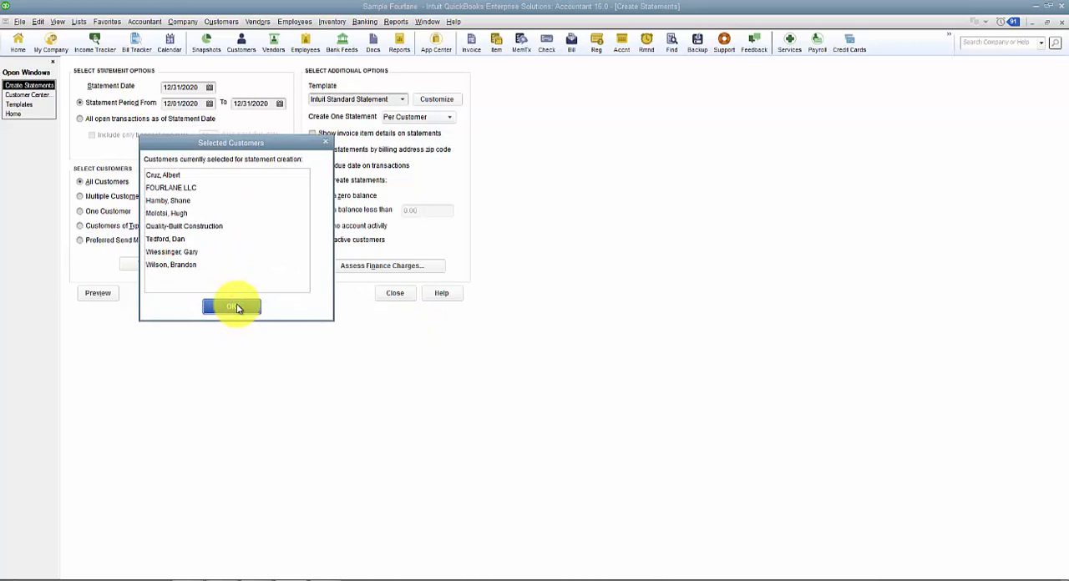
{"action": "left_click", "coordinate": [237, 308]}
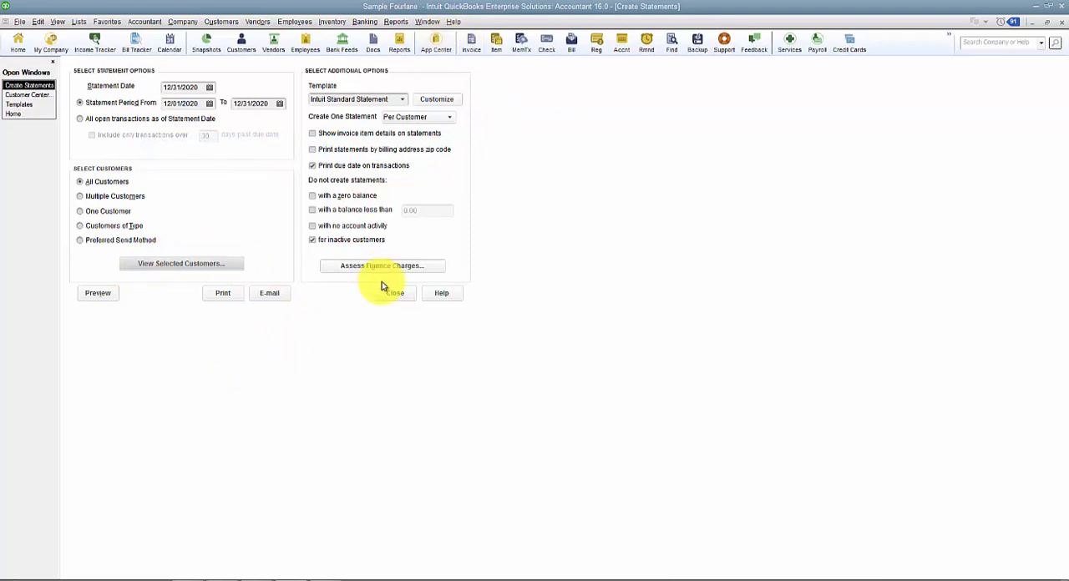
- Keep the Intuit Standard Statement template and create one statement Per Customer
{"action": "left_click", "coordinate": [401, 100]}
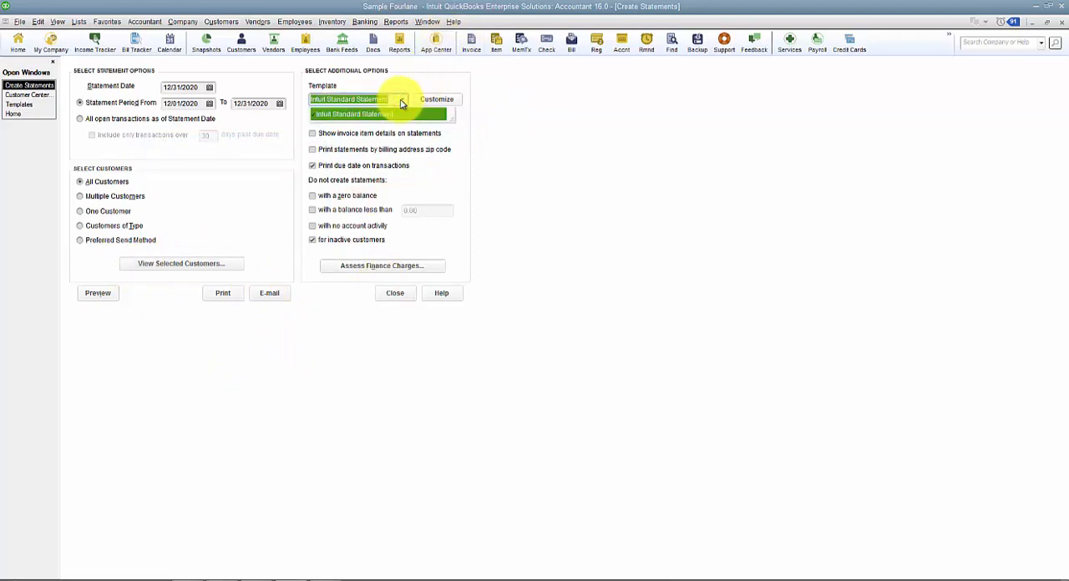
{"action": "left_click", "coordinate": [402, 101]}
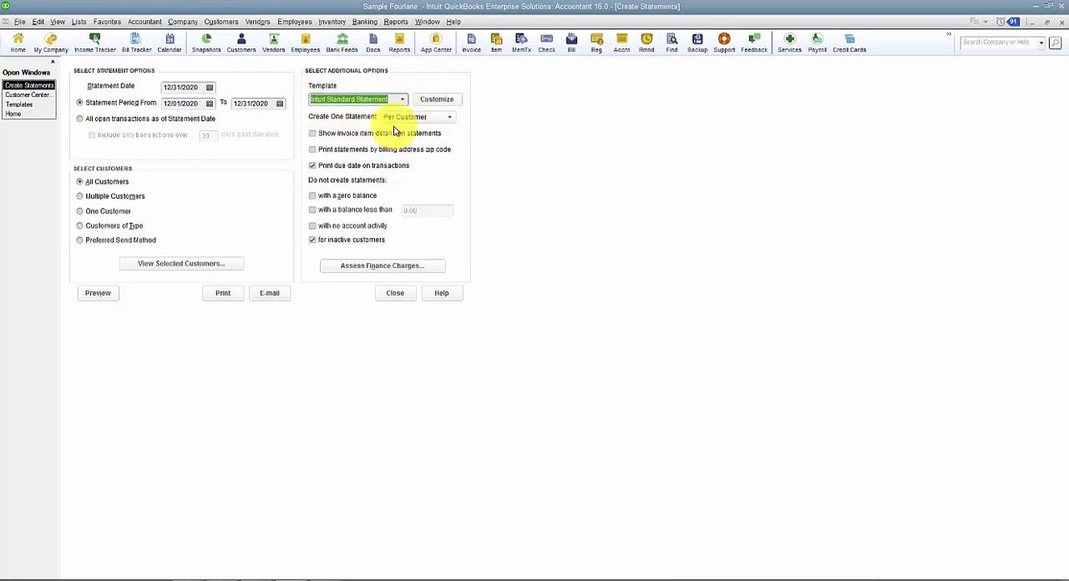
{"action": "left_click", "coordinate": [394, 117]}
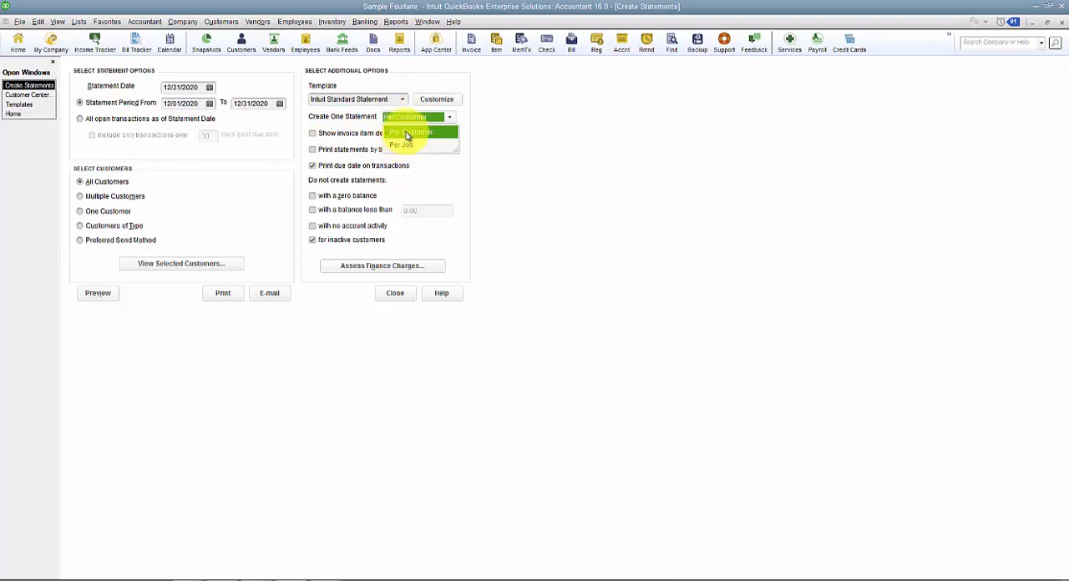
{"action": "left_click", "coordinate": [406, 132]}
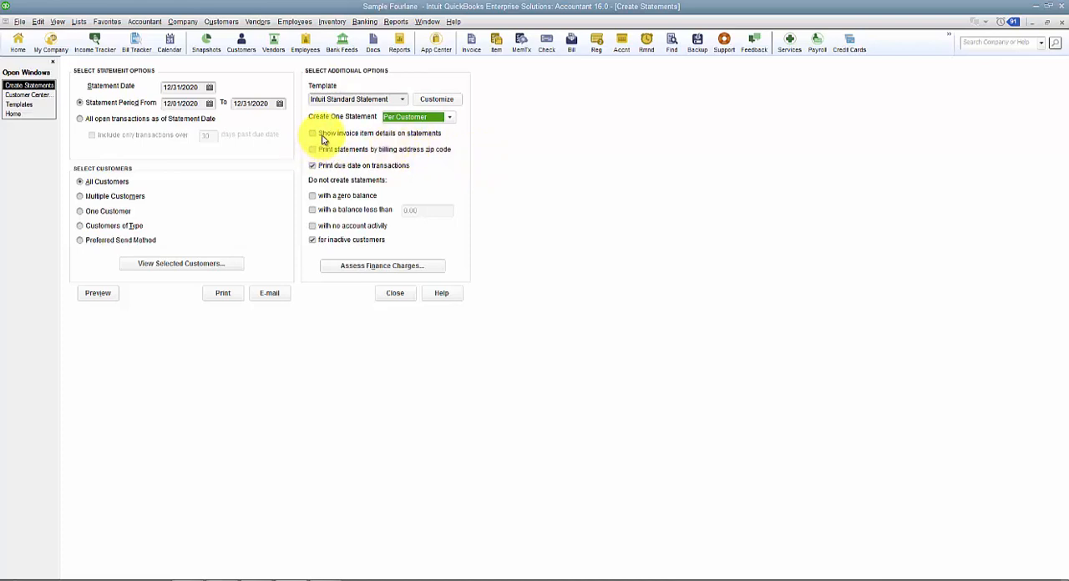
- Show invoice item details on the statements, preview the result, and close the preview
{"action": "left_click", "coordinate": [323, 135]}
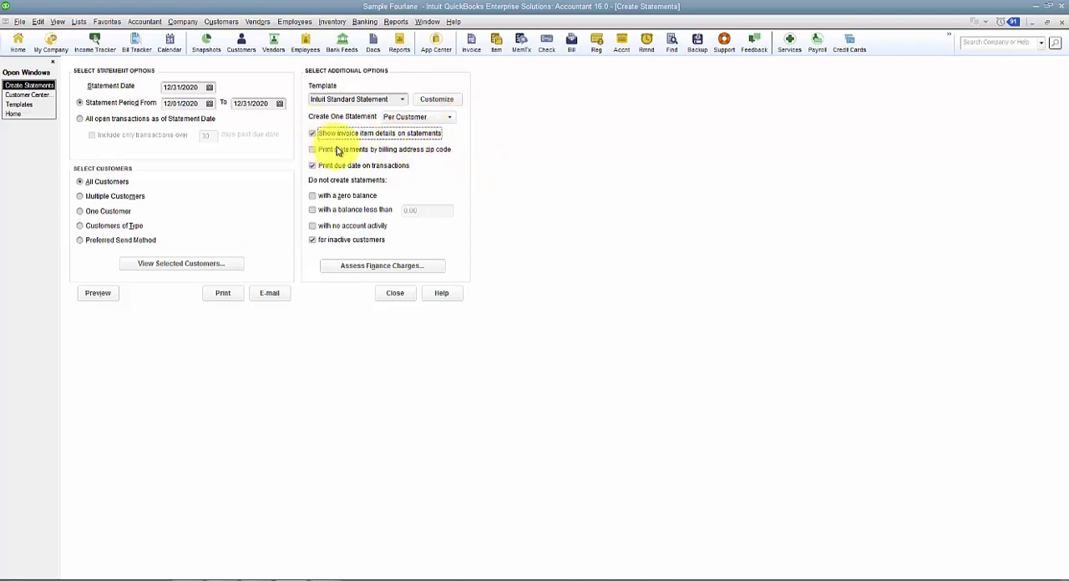
{"action": "left_click", "coordinate": [97, 295]}
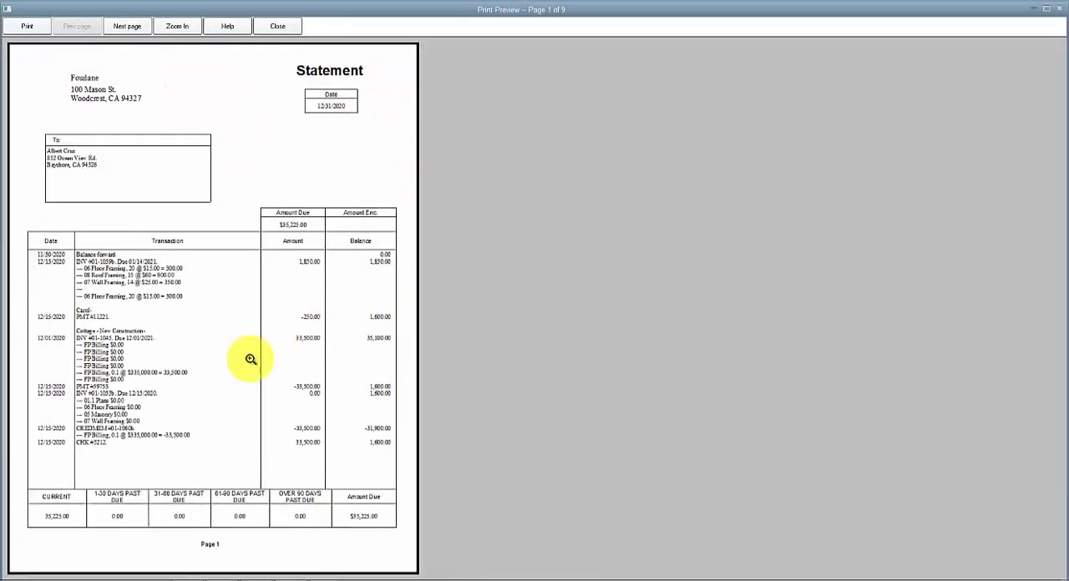
{"action": "left_click", "coordinate": [250, 359]}
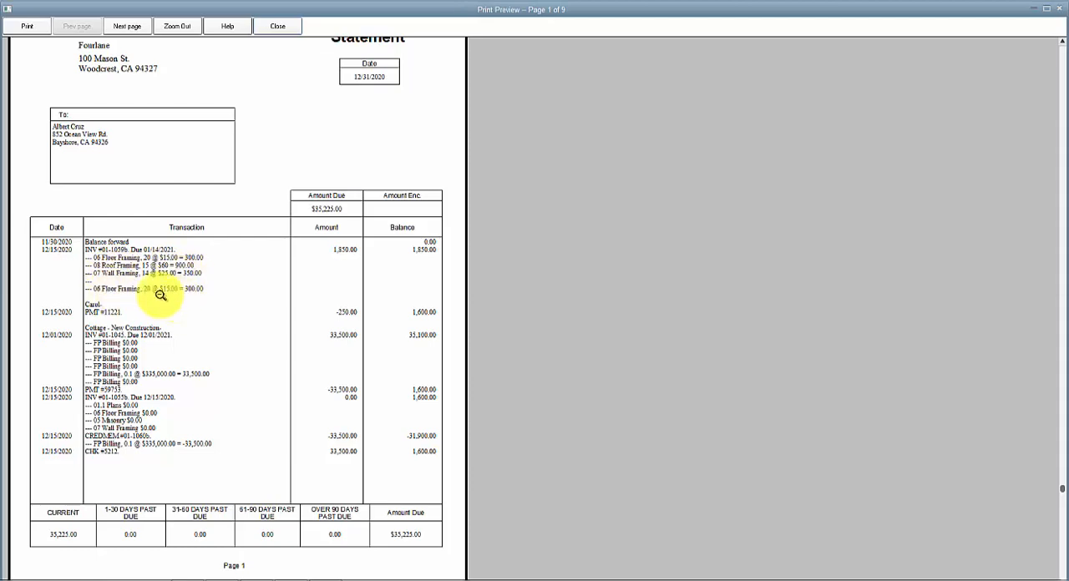
{"action": "left_click", "coordinate": [282, 28]}
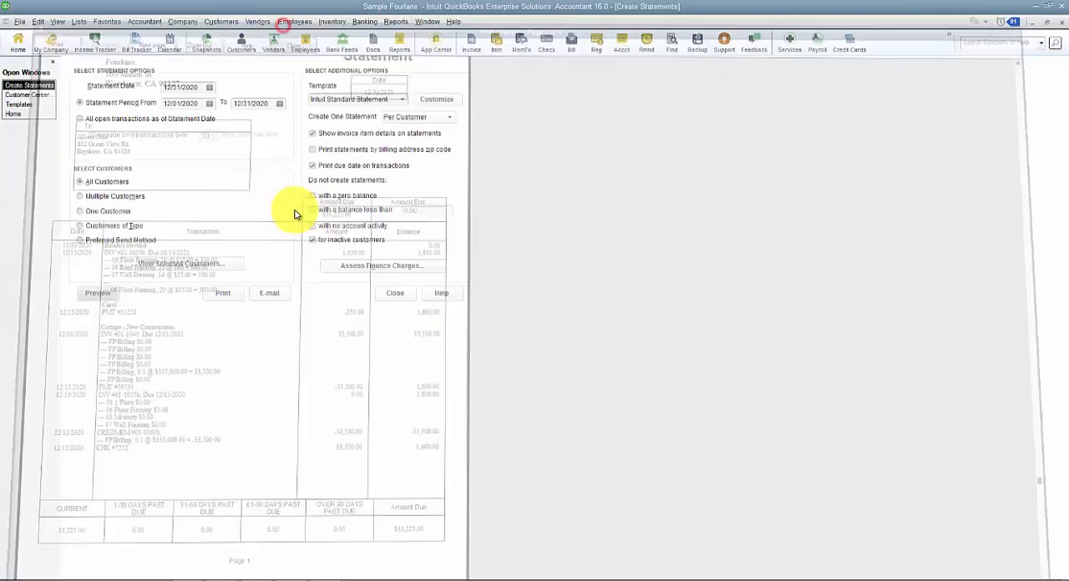
- Turn off invoice item details on the statements and preview them without those details
{"action": "left_click", "coordinate": [328, 137]}
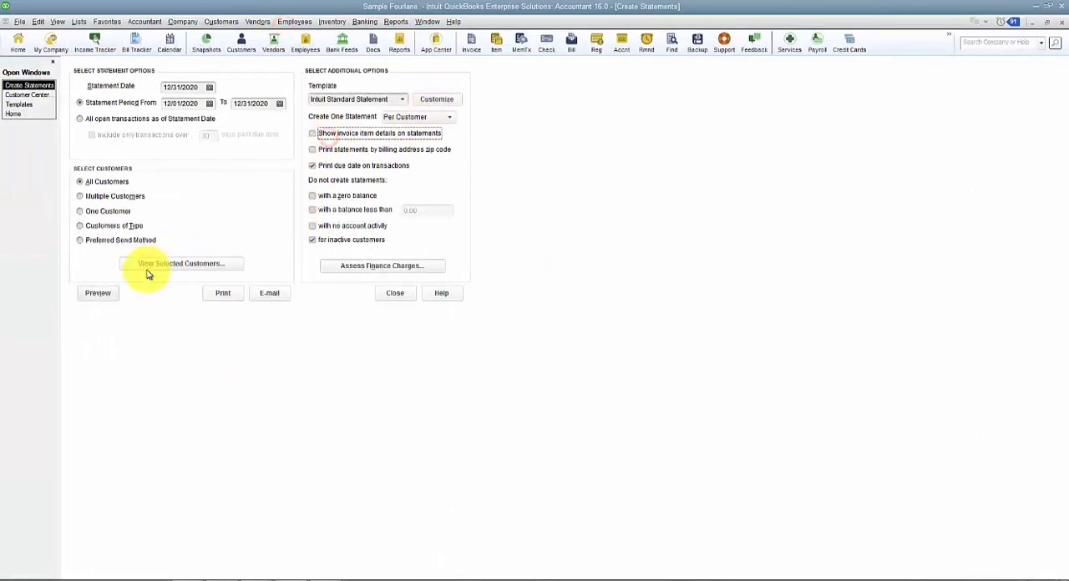
{"action": "left_click", "coordinate": [97, 292]}
{"action": "left_click", "coordinate": [176, 299]}
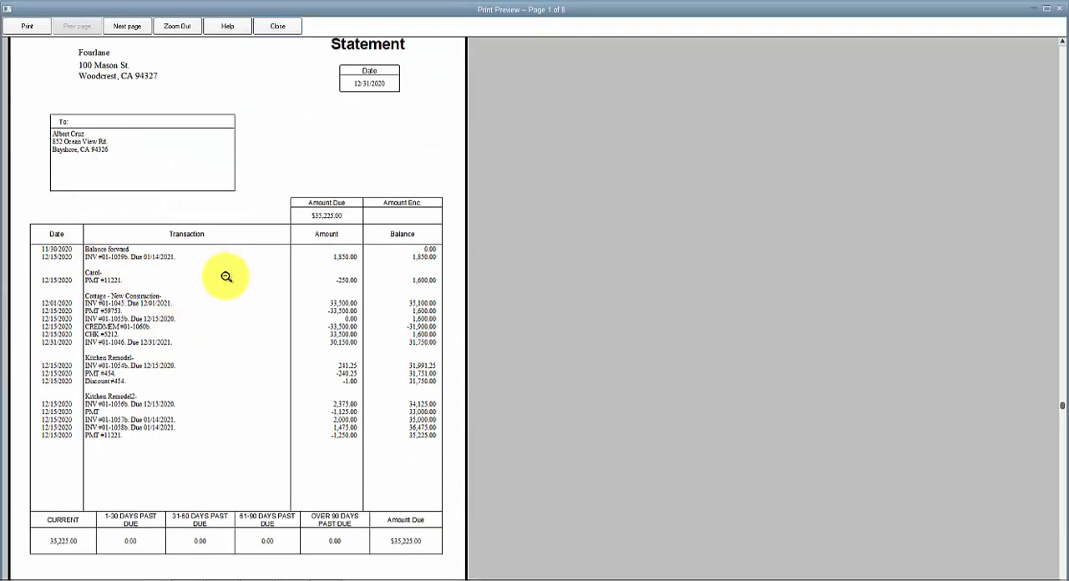
{"action": "left_click", "coordinate": [278, 26]}
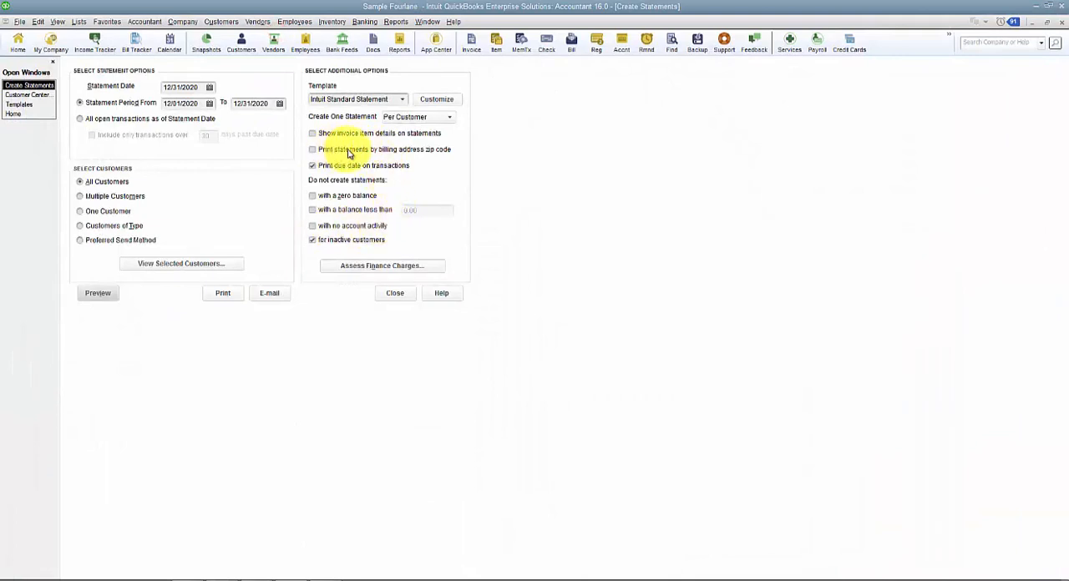
- Try printing statements by billing address zip code, turn that option off again, and preview the statements with due dates
{"action": "left_click", "coordinate": [385, 151]}
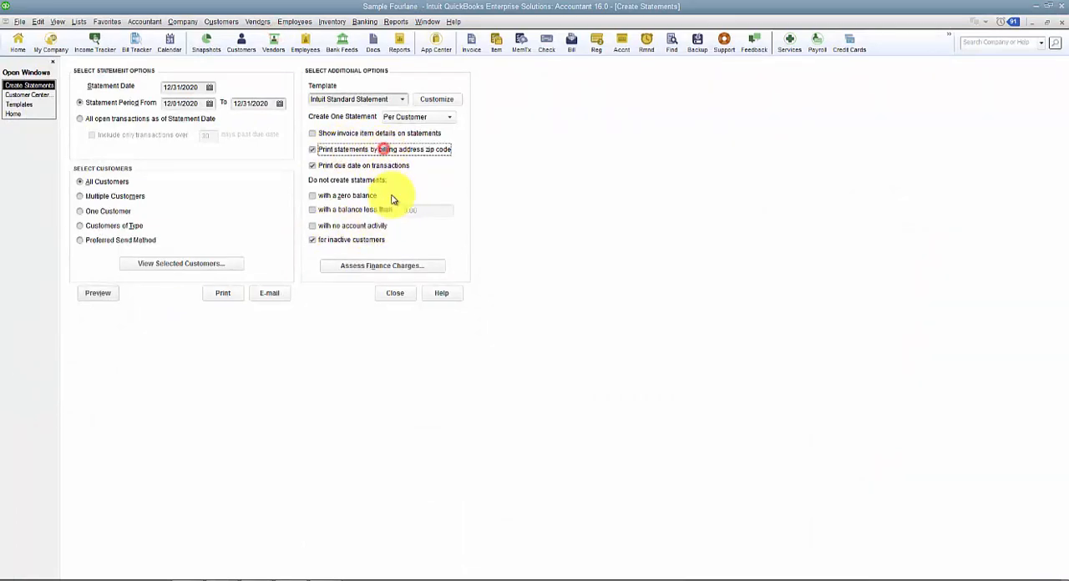
{"action": "left_click", "coordinate": [370, 156]}
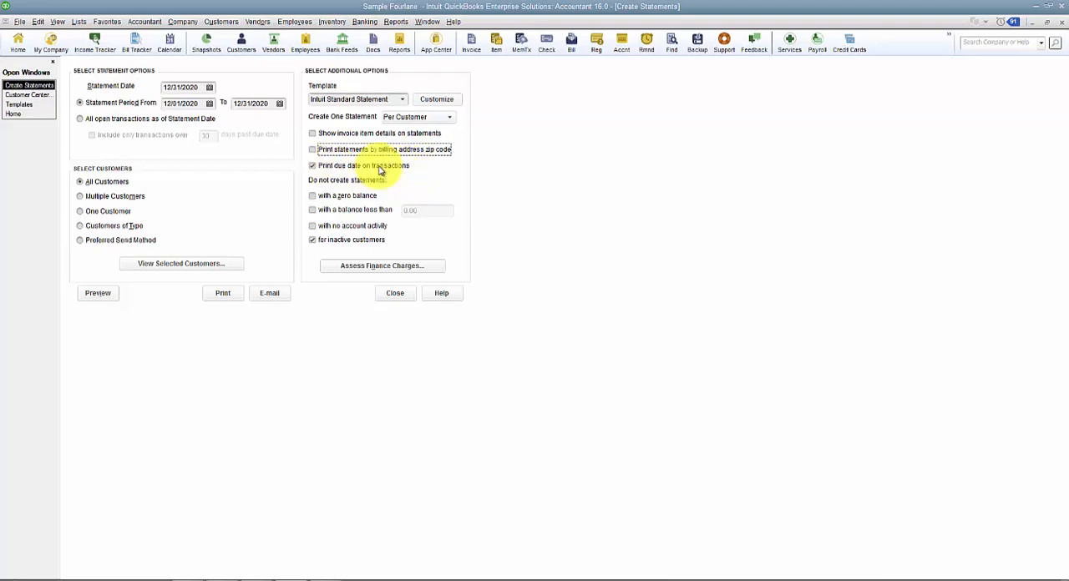
{"action": "left_click", "coordinate": [88, 293]}
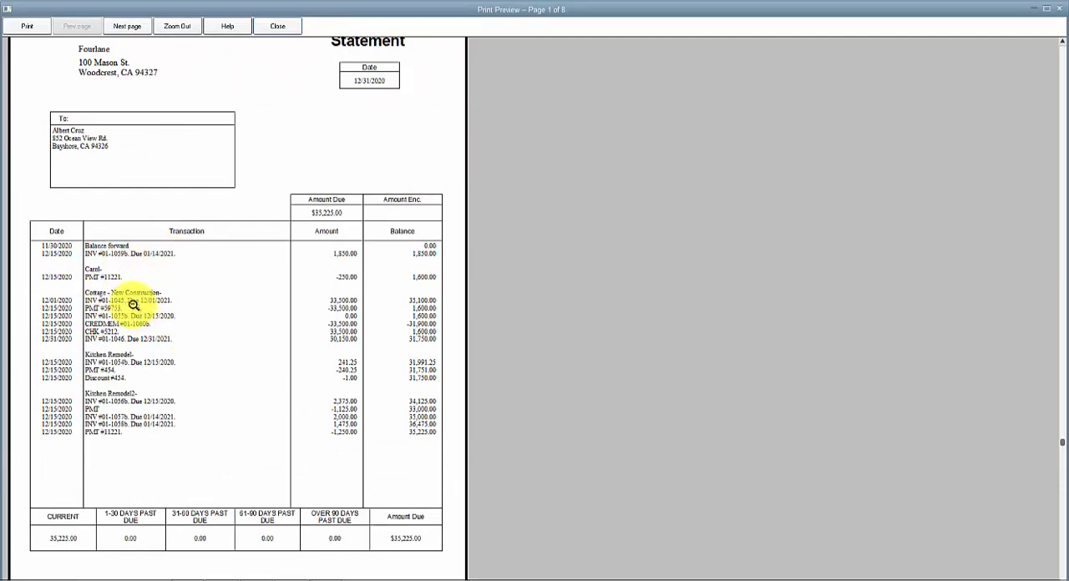
{"action": "left_click", "coordinate": [278, 26]}
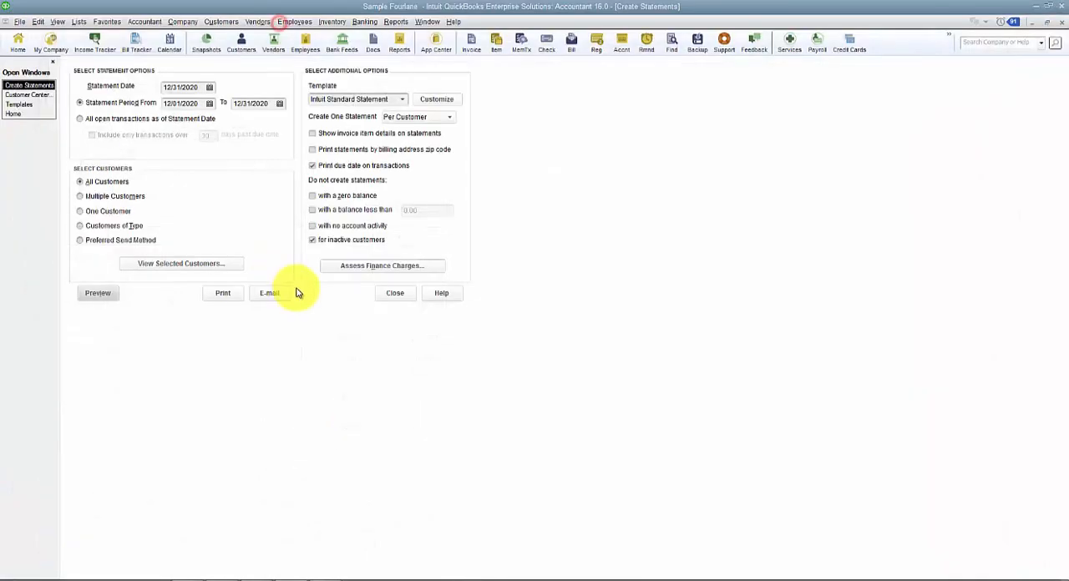
- Preview the statements without due dates on transactions, and turn the due date option back on
{"action": "left_click", "coordinate": [313, 165]}
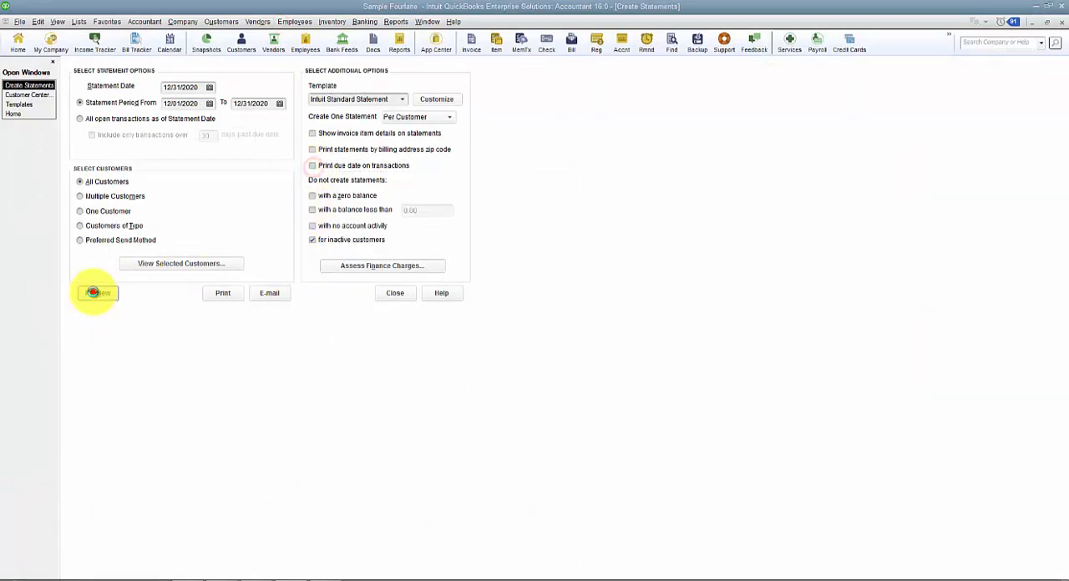
{"action": "left_click", "coordinate": [94, 292]}
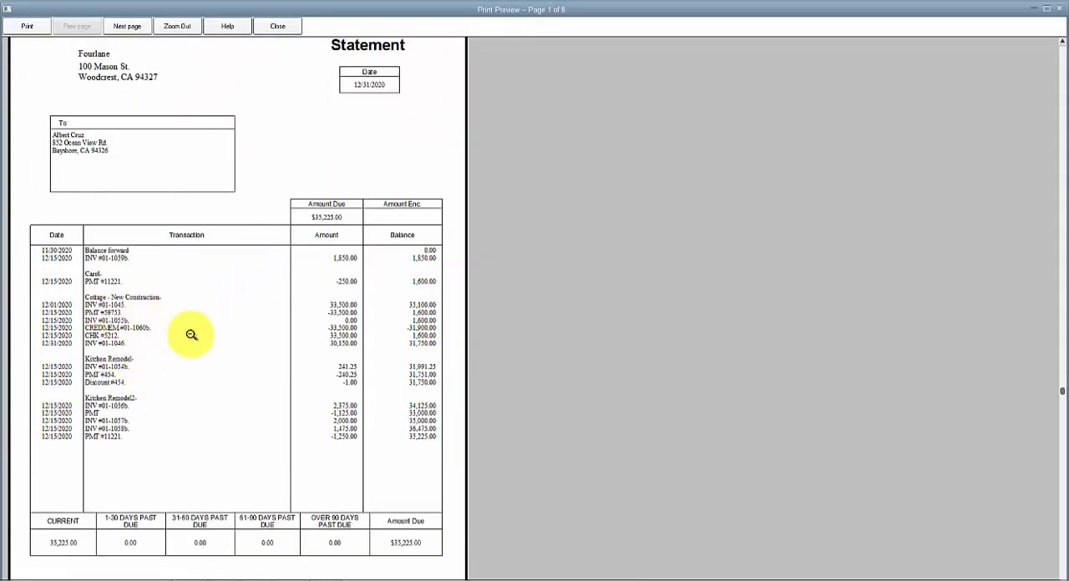
{"action": "left_click", "coordinate": [278, 26]}
{"action": "left_click", "coordinate": [312, 165]}
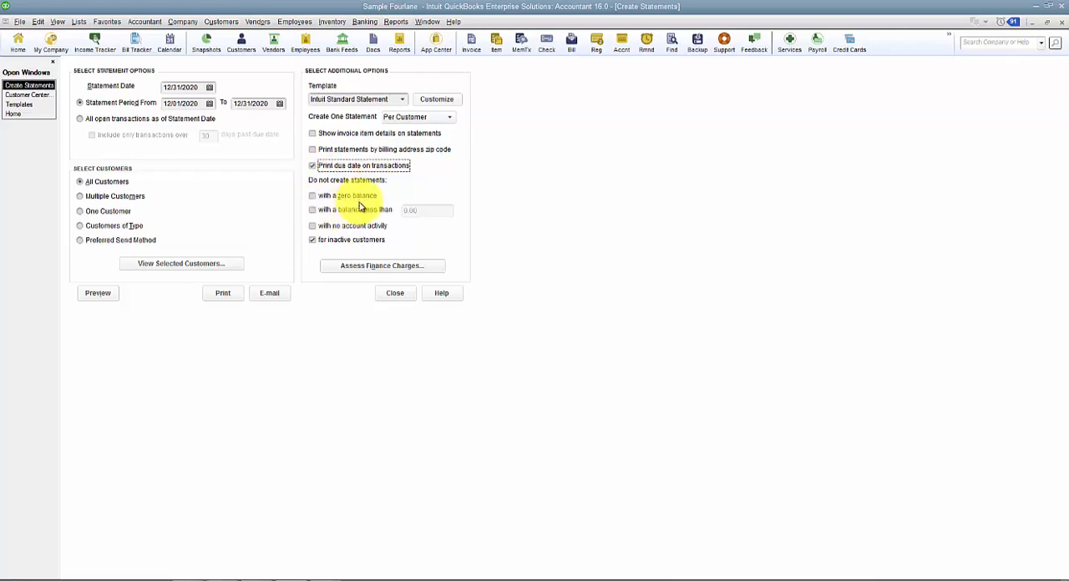
- Try excluding customers with a balance below a set amount and those with no account activity, and clear both exclusions
{"action": "left_click", "coordinate": [360, 209]}
{"action": "left_click", "coordinate": [432, 208]}
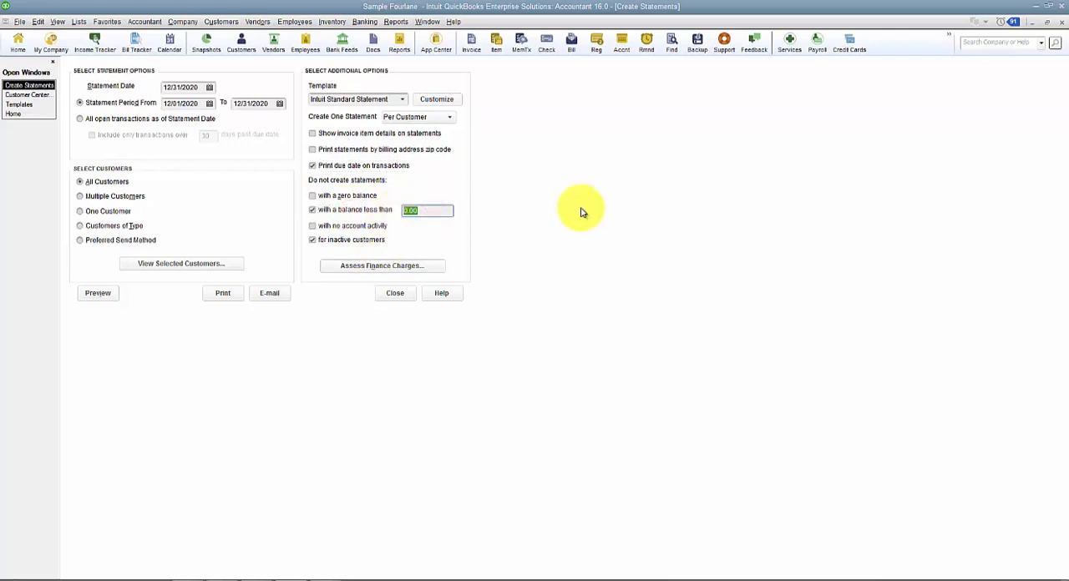
{"action": "left_click", "coordinate": [343, 210]}
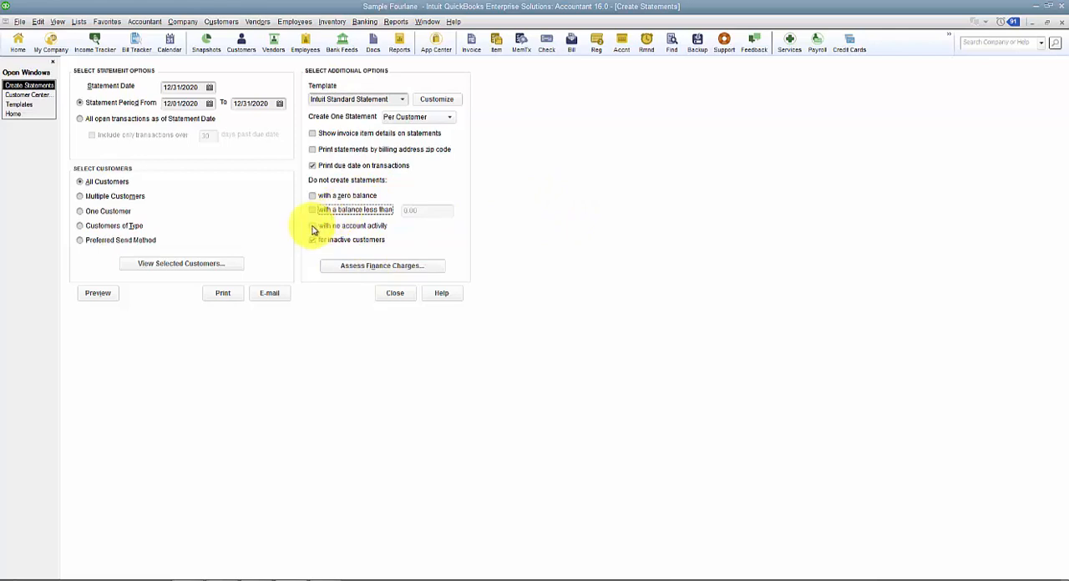
{"action": "left_click", "coordinate": [338, 227]}
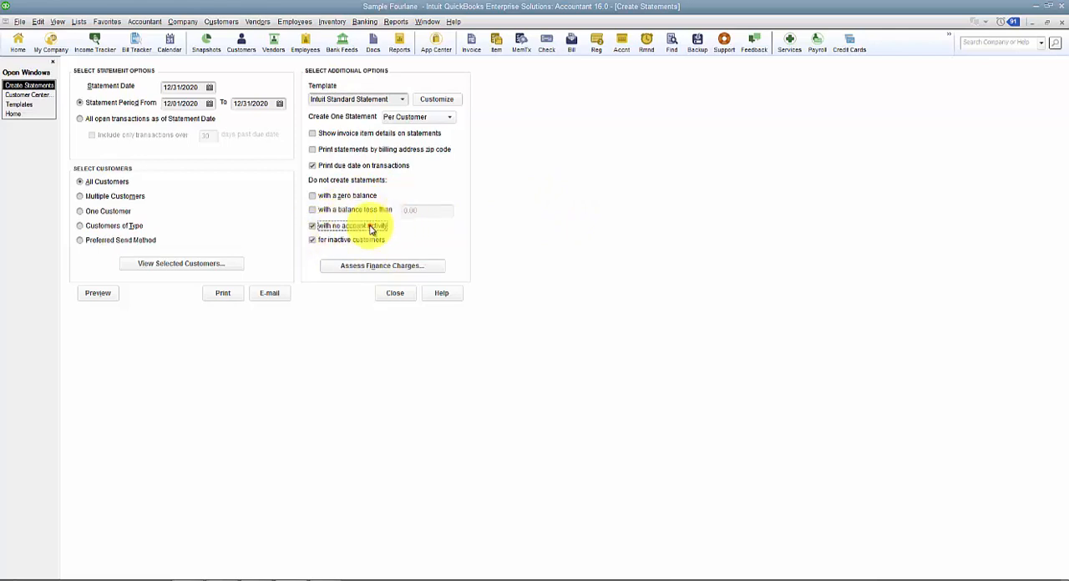
{"action": "left_click", "coordinate": [370, 229]}
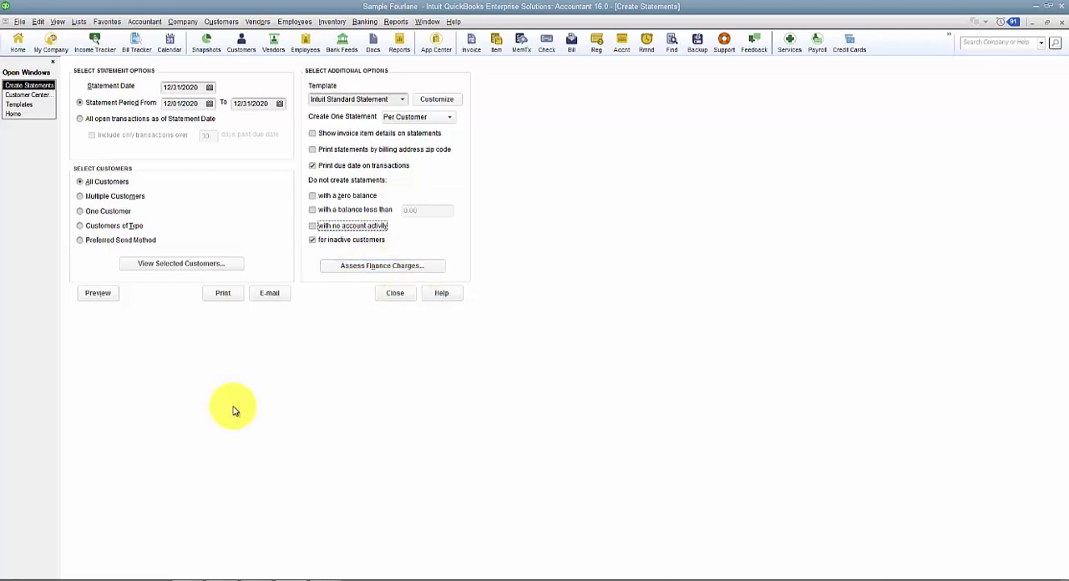
- Preview the statements for all customers, and close both the preview and Create Statements
{"action": "left_click", "coordinate": [97, 294]}
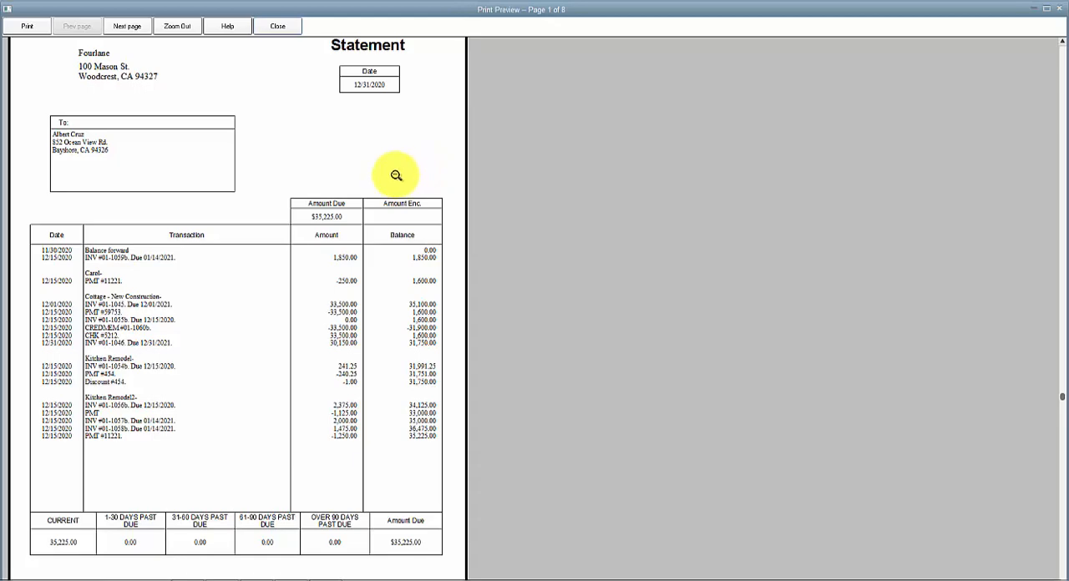
{"action": "left_click", "coordinate": [278, 27]}
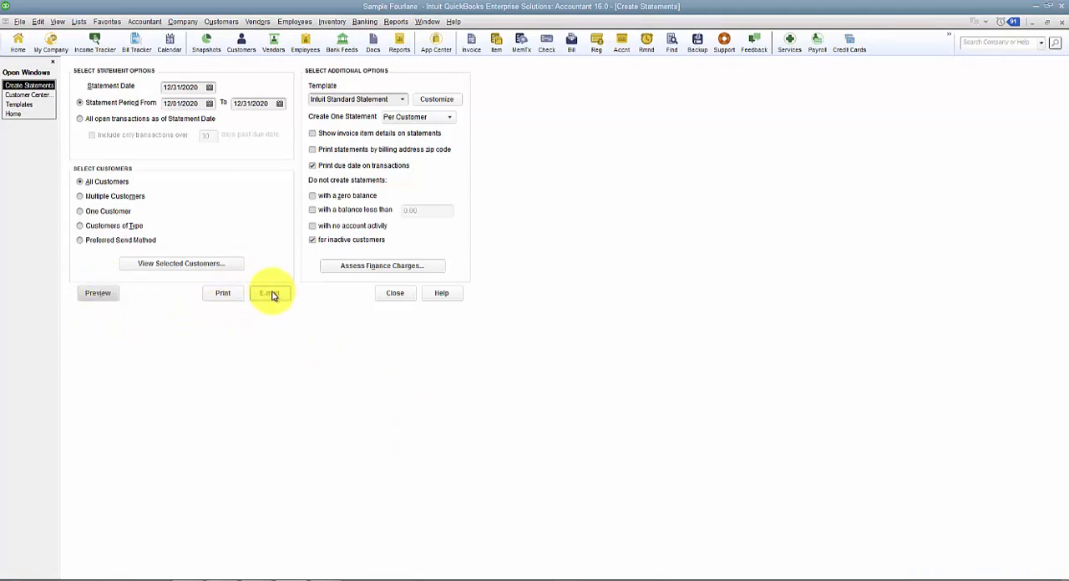
{"action": "left_click", "coordinate": [406, 297]}
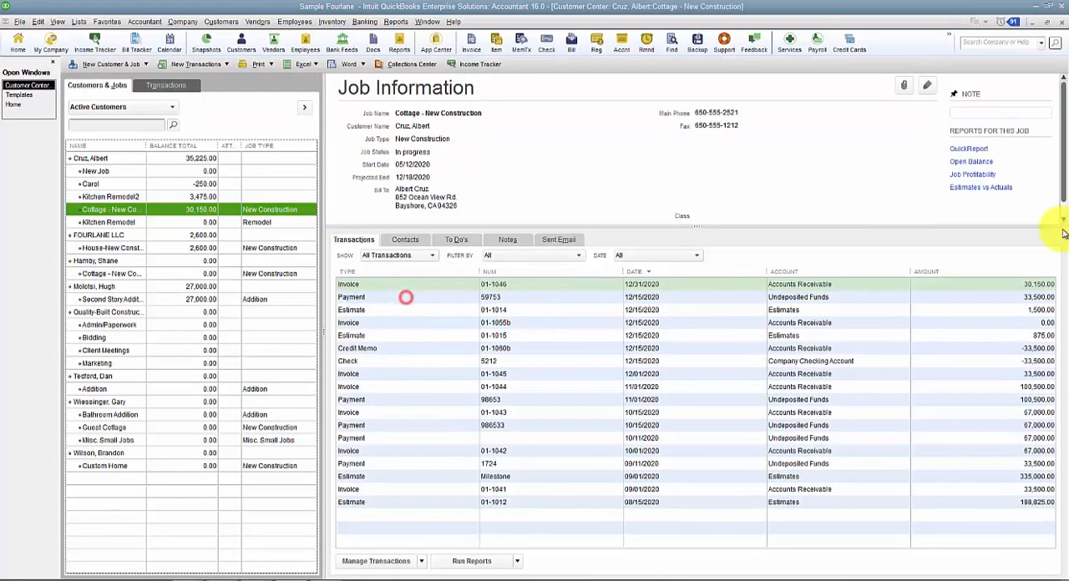